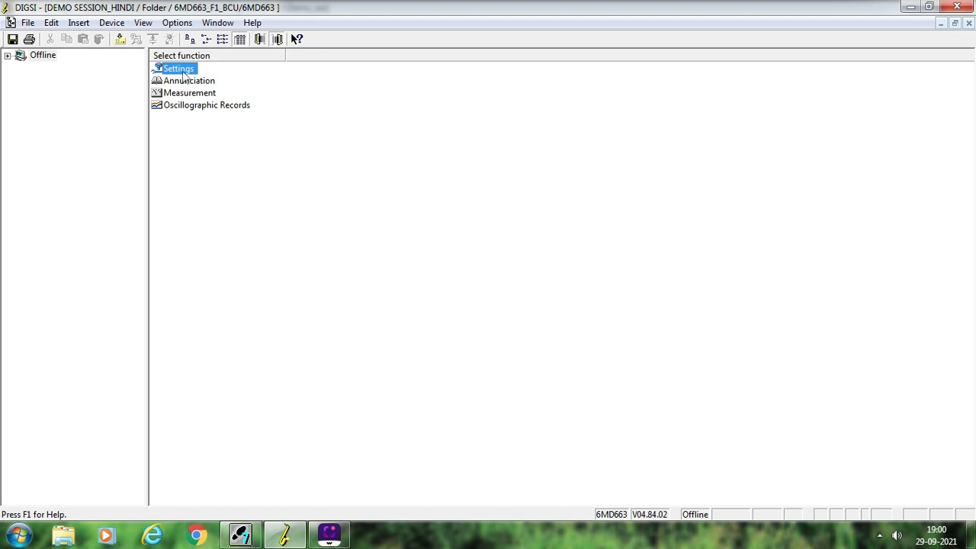
Open the Masking I/O configuration matrix and expand the Control Device group with the destination columns collapsed.
double_click(183, 74)
double_click(185, 80)
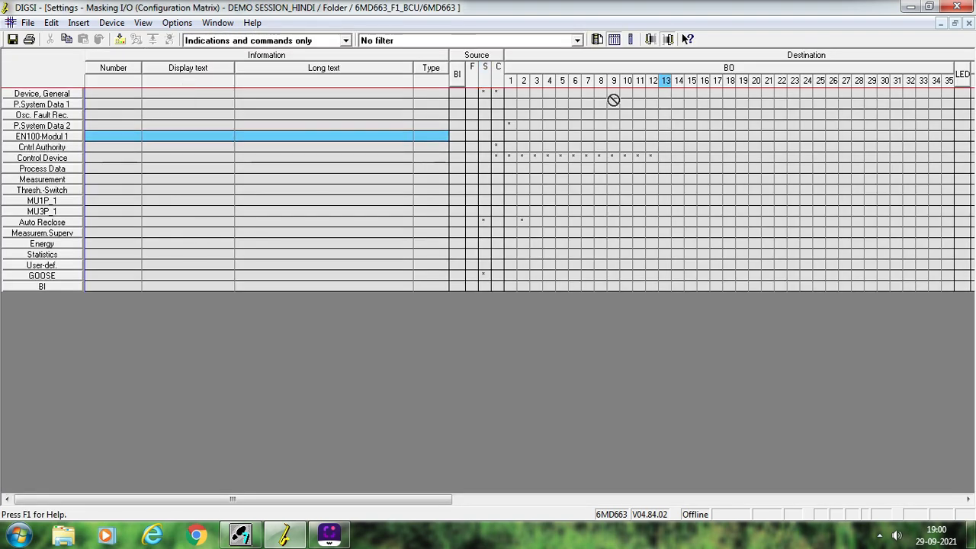
double_click(599, 63)
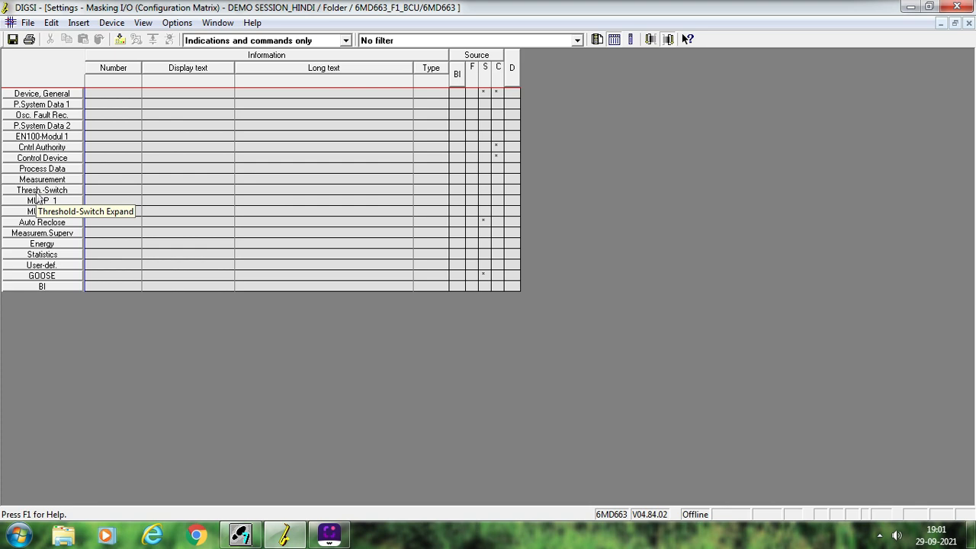
left_click(58, 158)
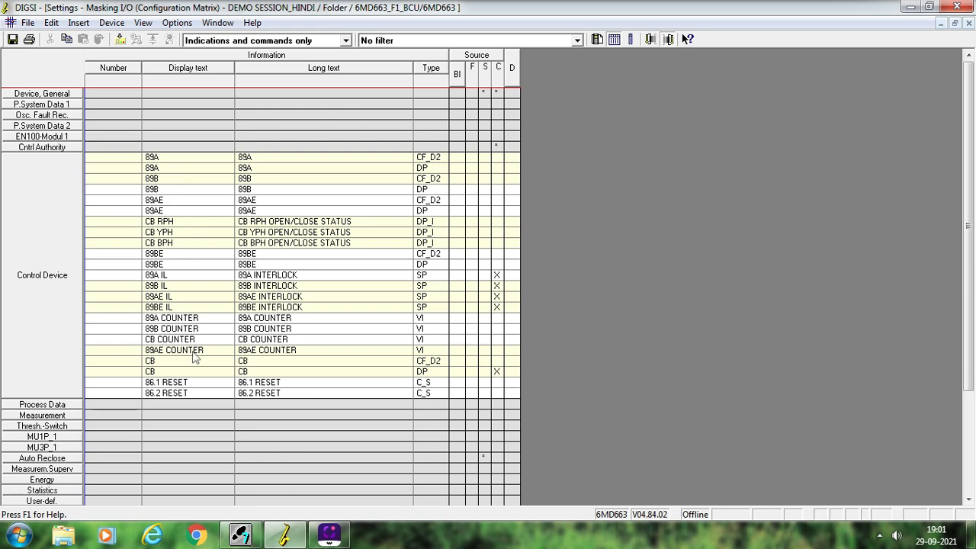
left_click_drag(193, 352, 202, 289)
left_click_drag(218, 155, 219, 164)
left_click_drag(205, 161, 292, 158)
right_click(225, 162)
left_click(255, 197)
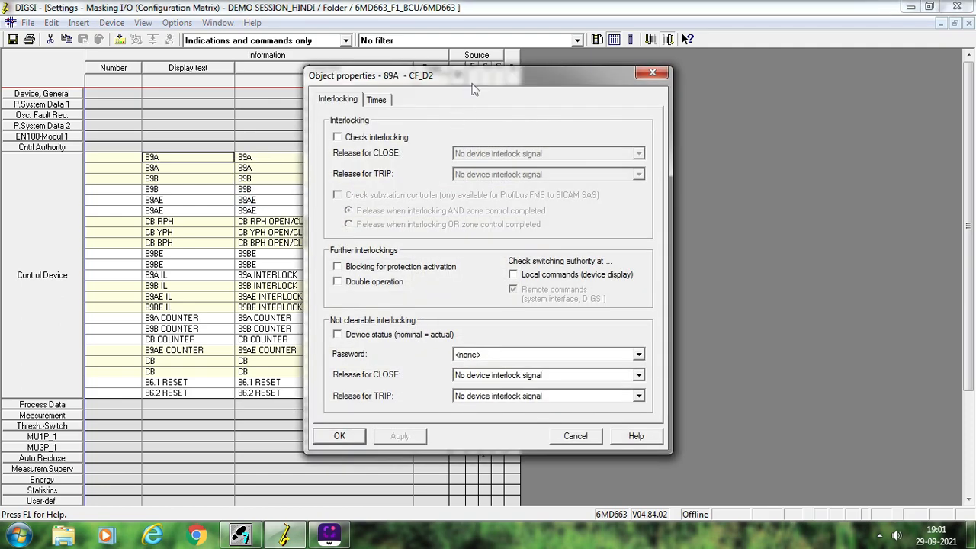
left_click_drag(466, 79, 562, 64)
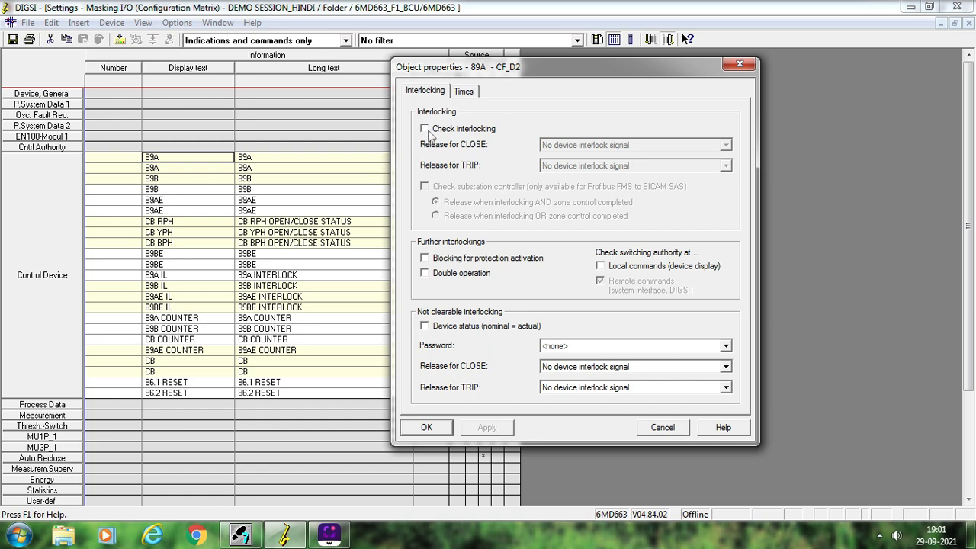
left_click(425, 129)
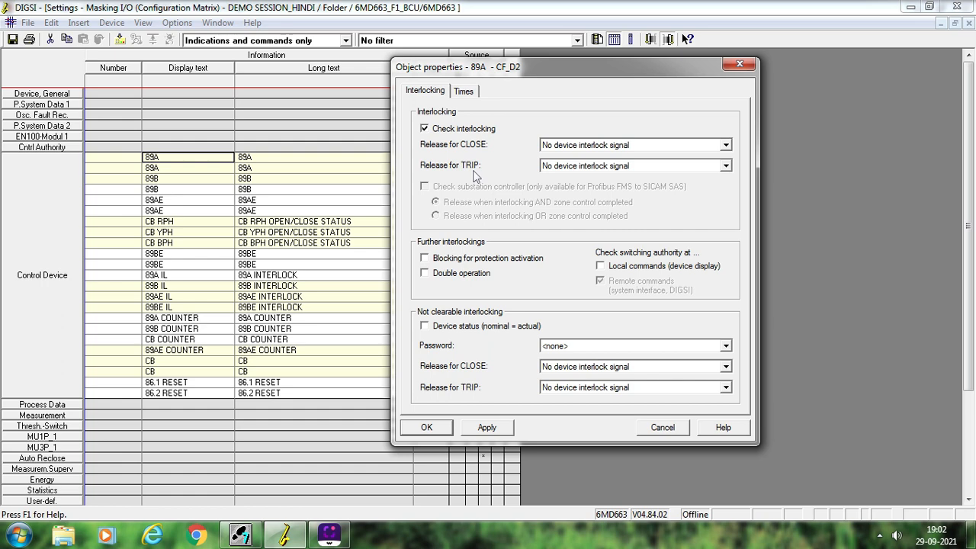
left_click(580, 148)
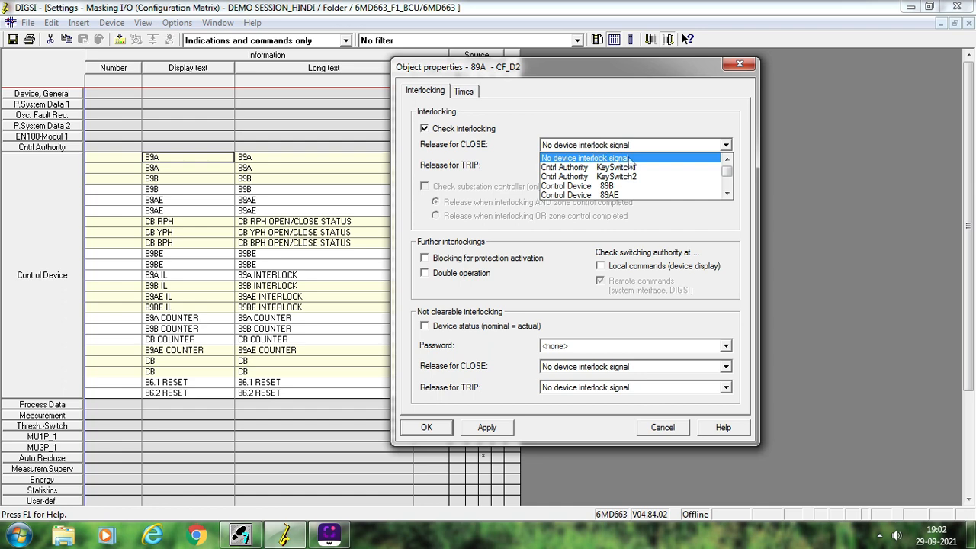
left_click(726, 195)
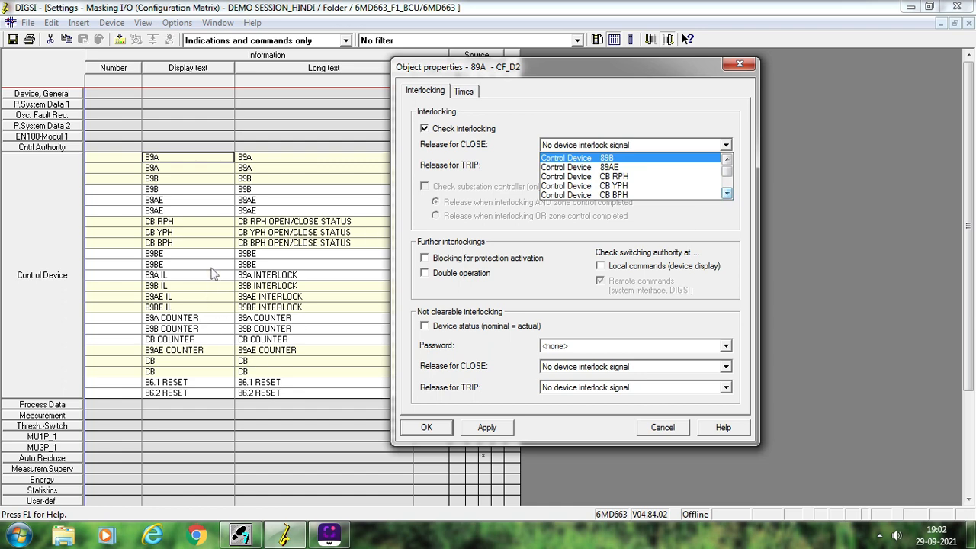
left_click(738, 67)
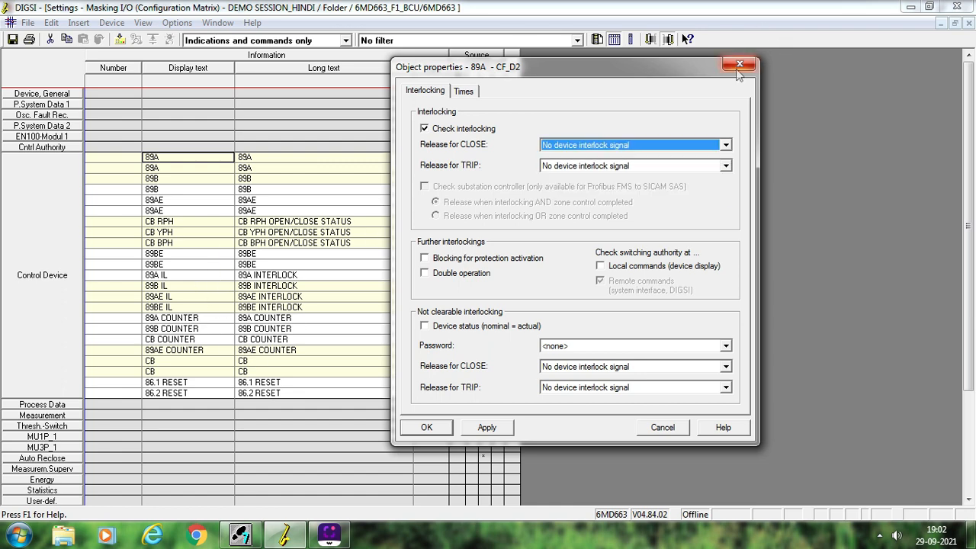
left_click(738, 67)
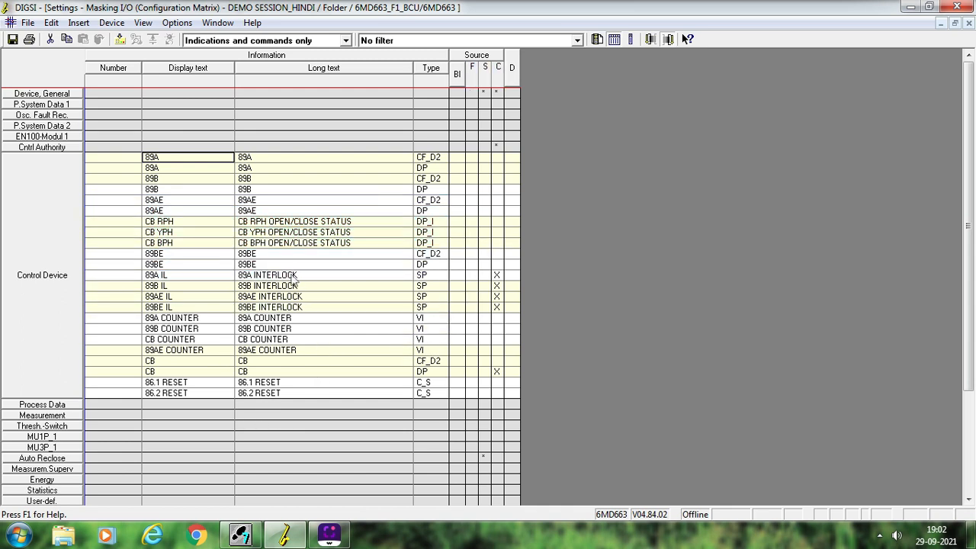
Try to find the 89A interlock among the Release for CLOSE signals of the 89A CF_D2 command with Check interlocking enabled.
right_click(203, 160)
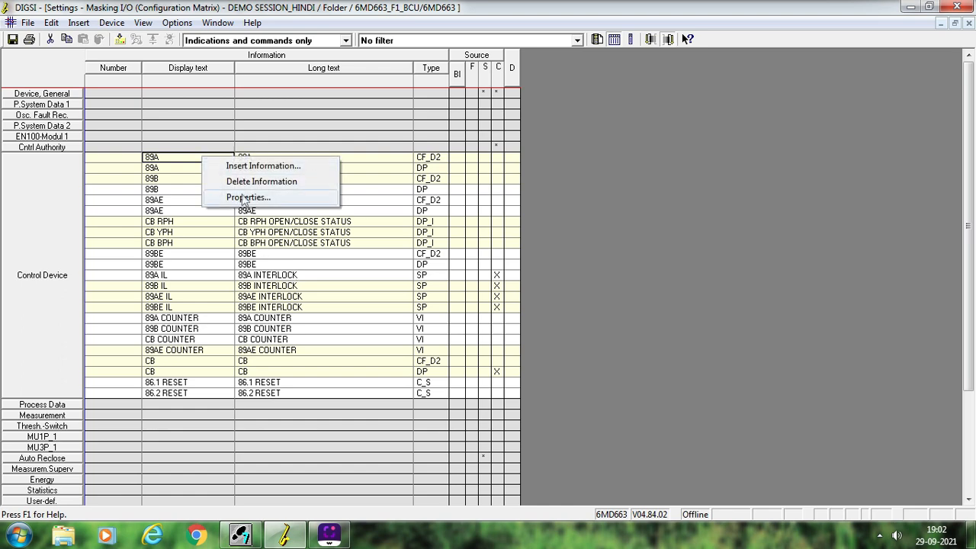
left_click(245, 198)
left_click(338, 137)
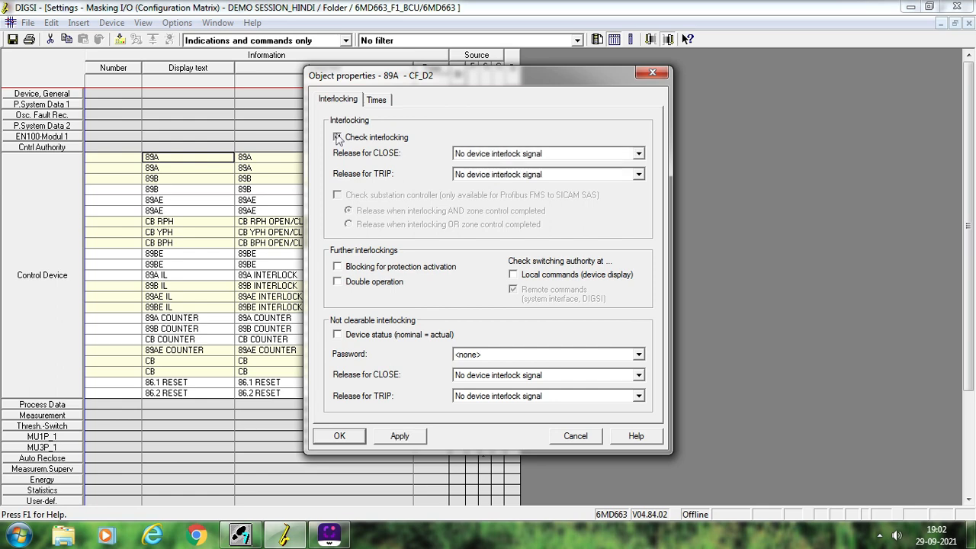
left_click(534, 156)
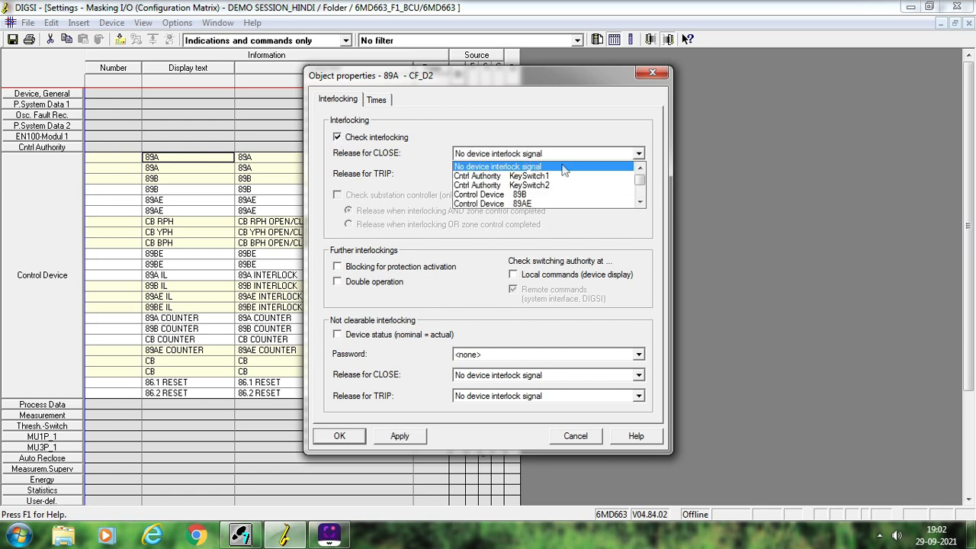
left_click(639, 202)
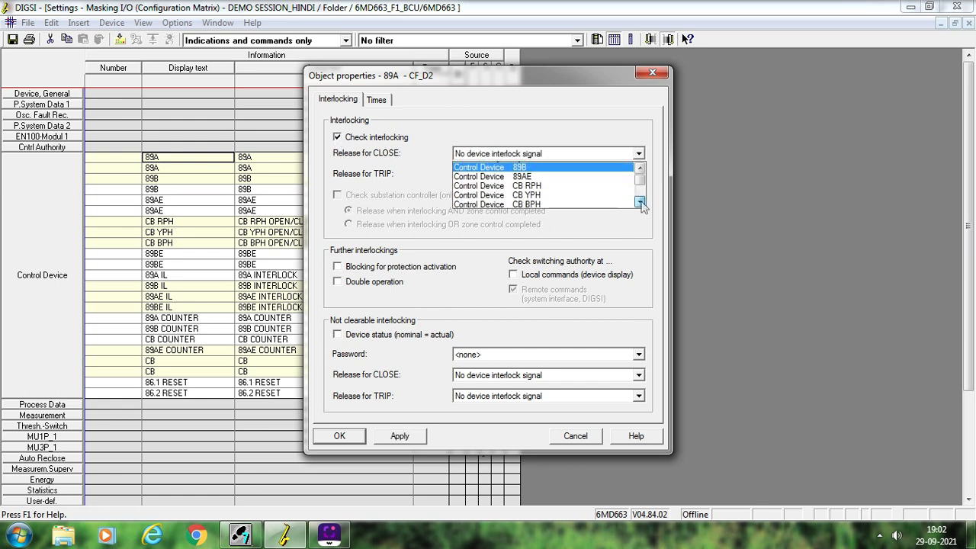
left_click(639, 202)
left_click(639, 202)
left_click(639, 202)
left_click(639, 202)
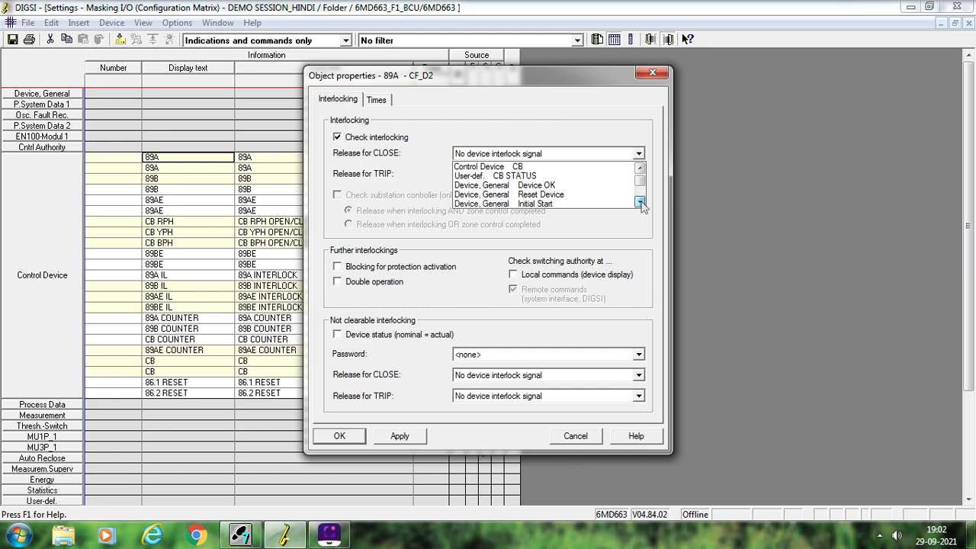
left_click(639, 202)
left_click(639, 202)
left_click(639, 202)
left_click(638, 202)
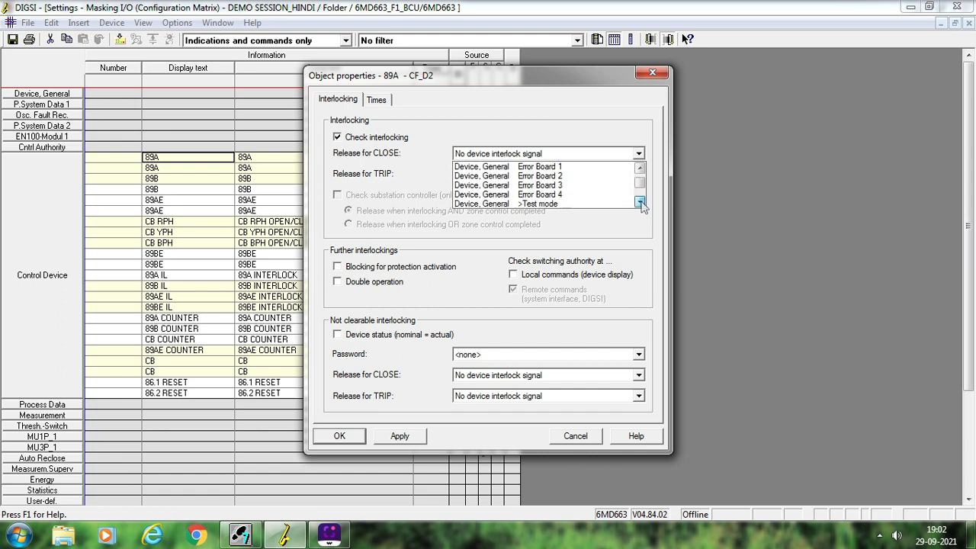
left_click(639, 202)
left_click(639, 202)
left_click(639, 202)
left_click(639, 202)
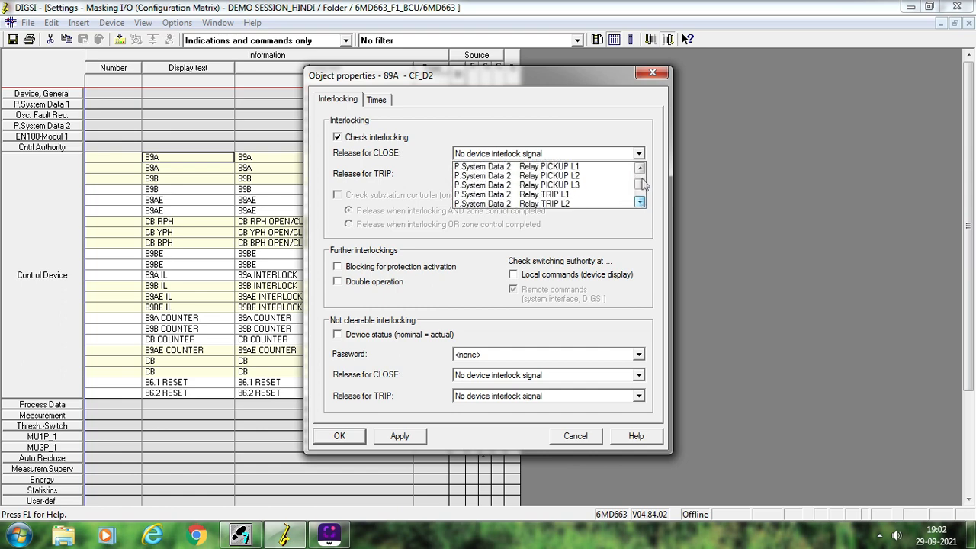
mouse_move(641, 184)
left_mouse_down()
mouse_move(642, 195)
mouse_move(642, 179)
left_mouse_up()
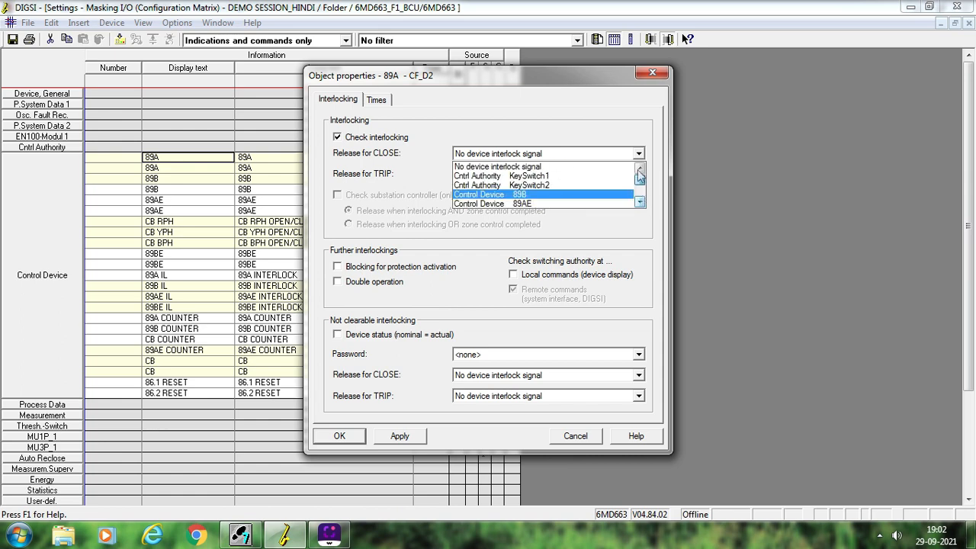
left_click(652, 76)
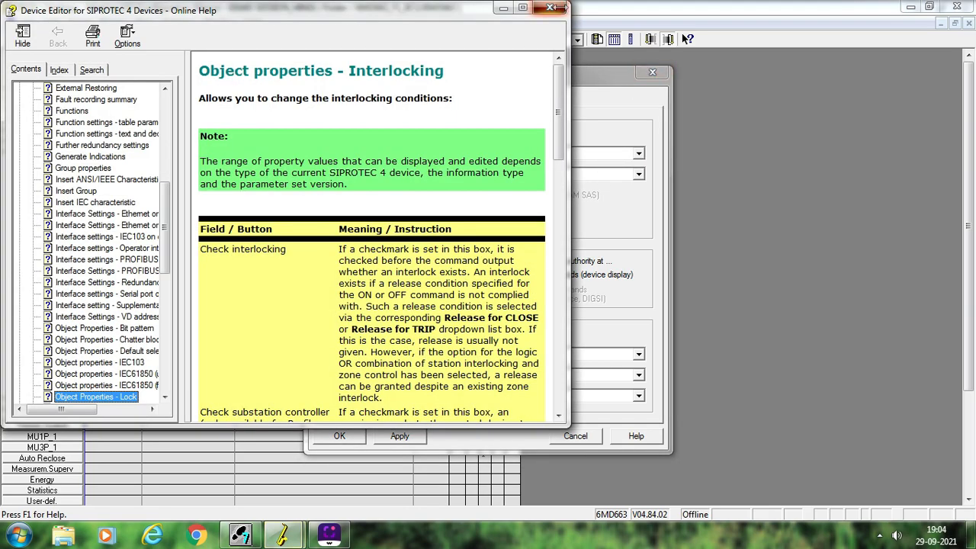
Dismiss the online help and set the 89A command's interlocking Release for CLOSE to Control Device 89A IL.
left_click(565, 8)
left_click(638, 153)
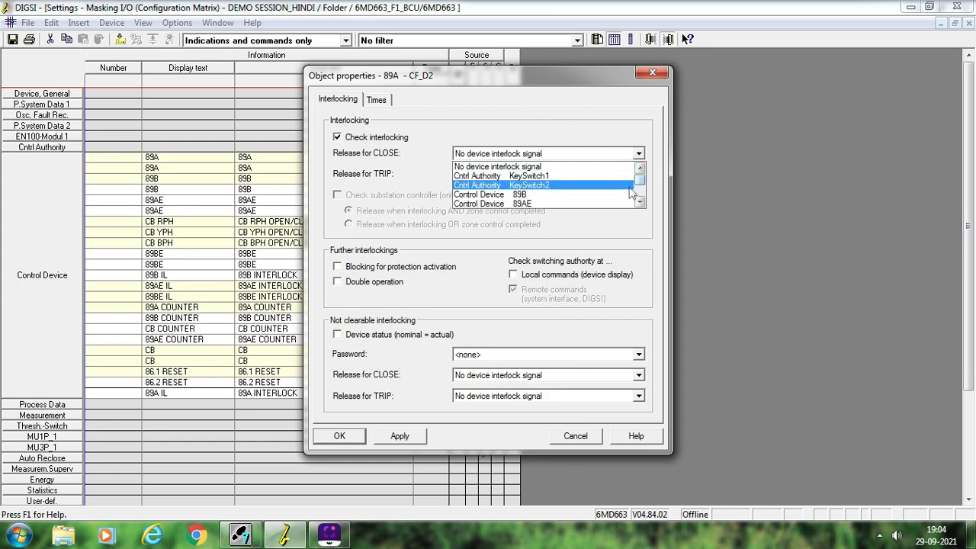
left_click(638, 202)
left_click(638, 202)
left_click(638, 202)
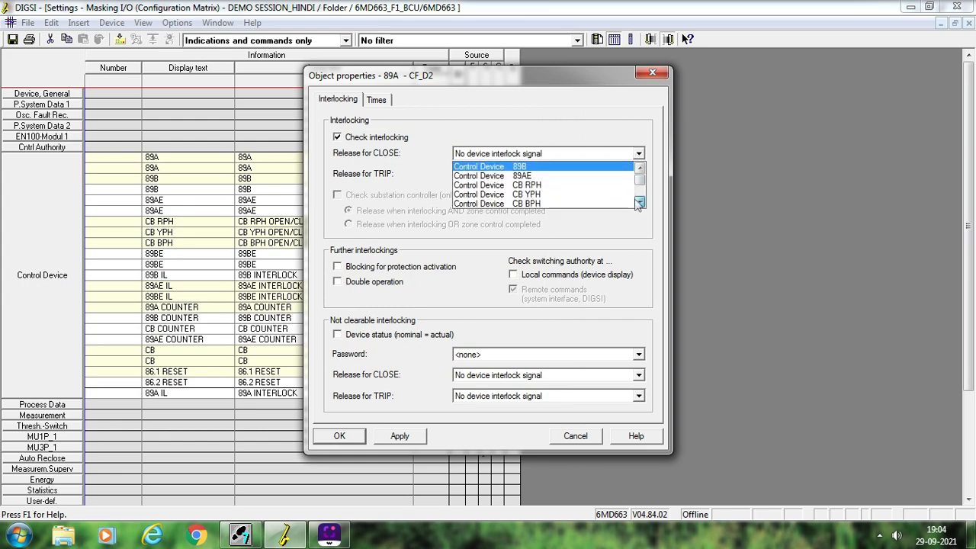
left_click(638, 204)
left_click(638, 202)
left_click(638, 202)
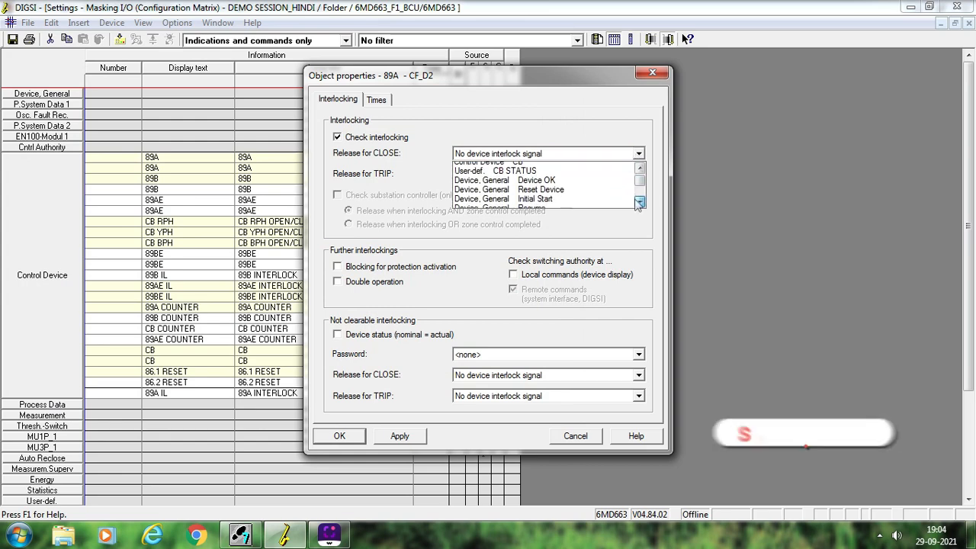
left_click(638, 202)
left_click(638, 202)
left_click(638, 202)
left_click(638, 202)
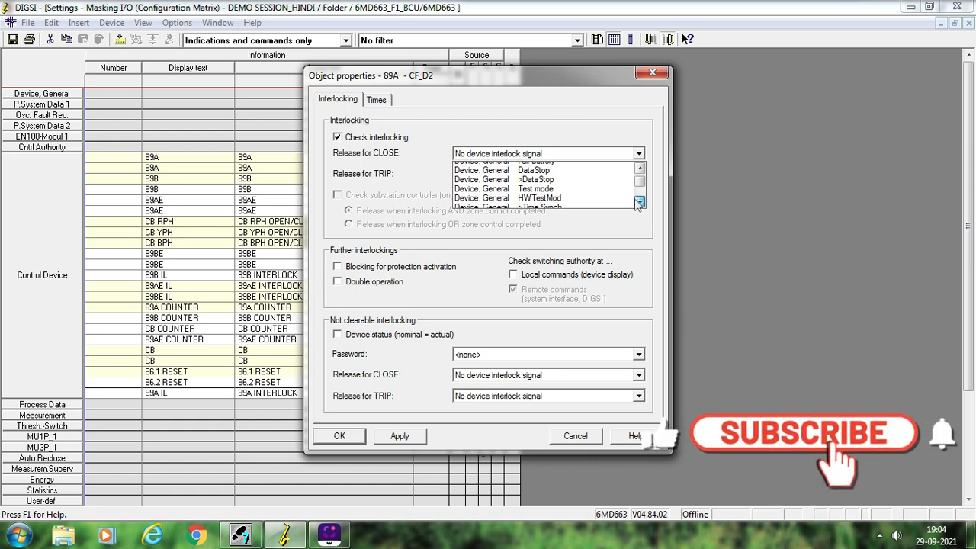
left_click(638, 202)
left_click(639, 202)
left_click(638, 202)
left_click(638, 202)
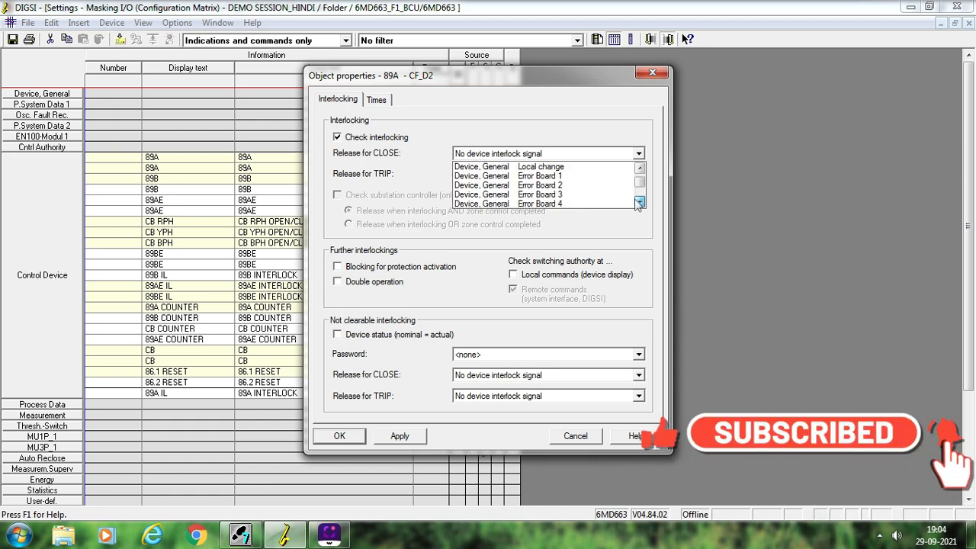
left_click(639, 203)
left_click(638, 202)
left_click(638, 202)
left_click(638, 202)
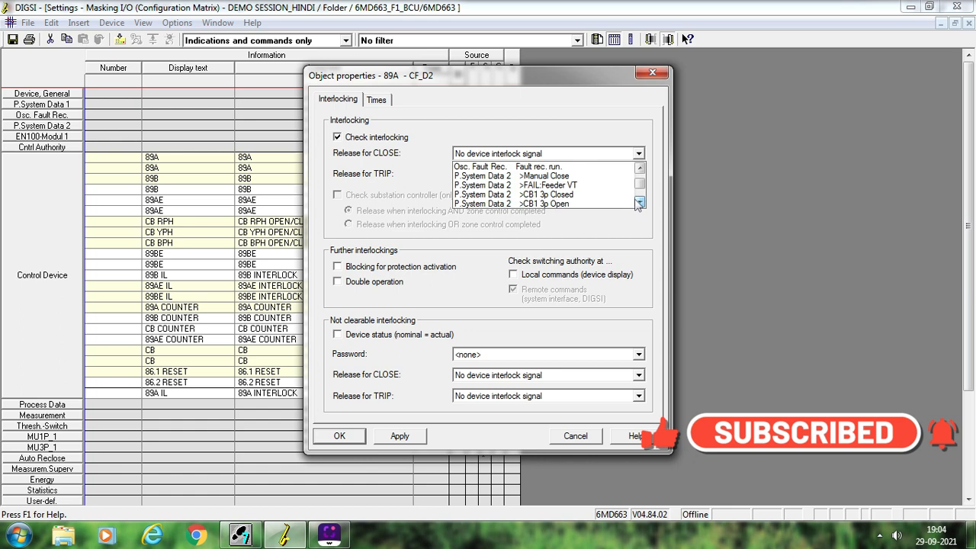
left_click(638, 202)
left_click(638, 202)
left_click(638, 202)
left_click(639, 202)
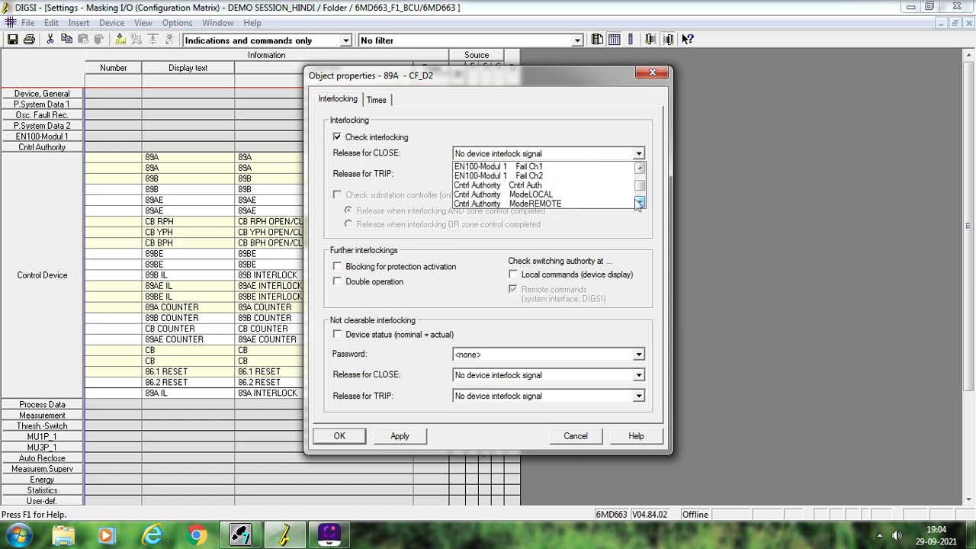
left_click(638, 202)
left_click(638, 202)
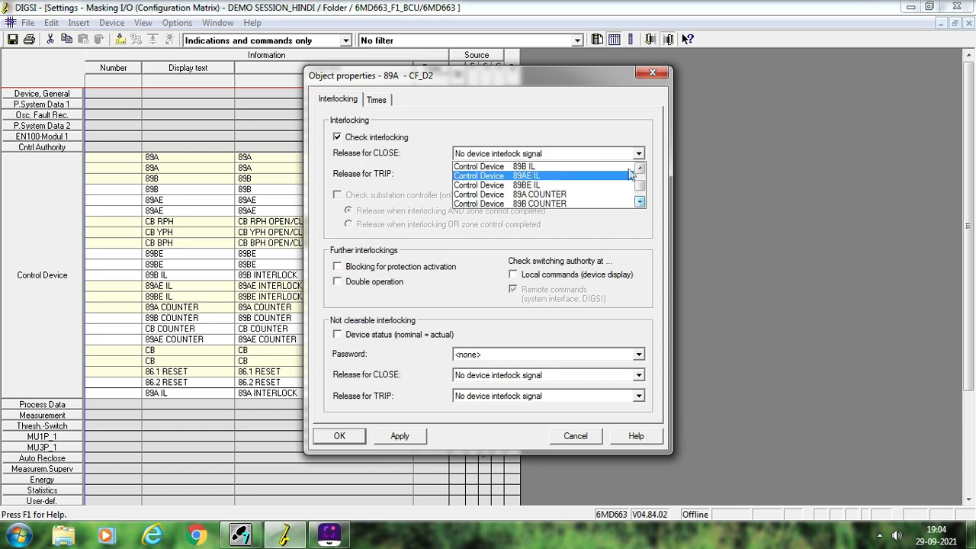
left_click(639, 168)
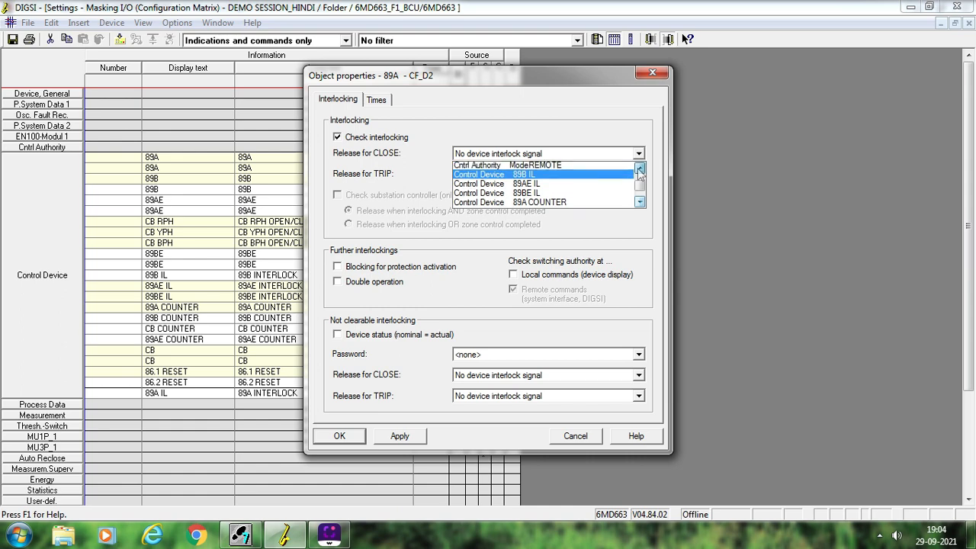
left_click(639, 202)
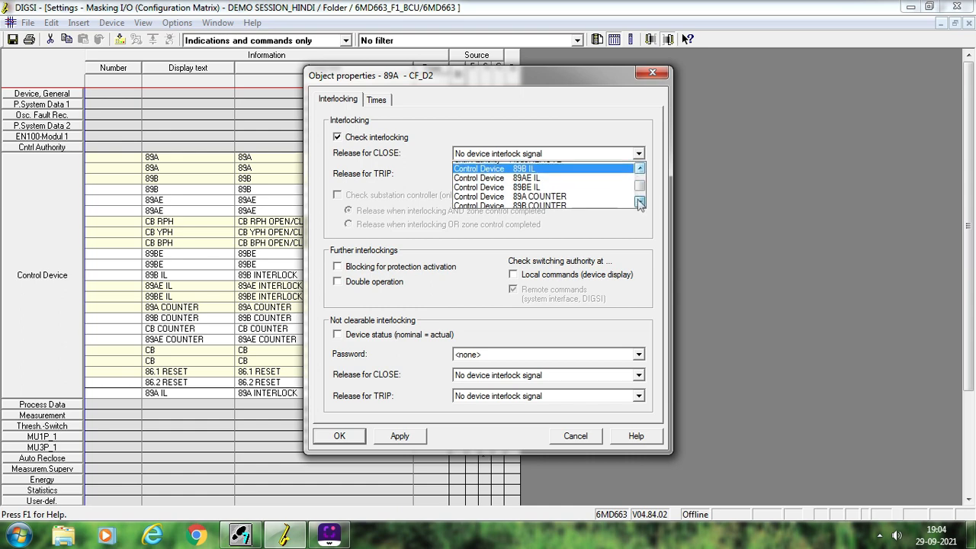
left_click(639, 202)
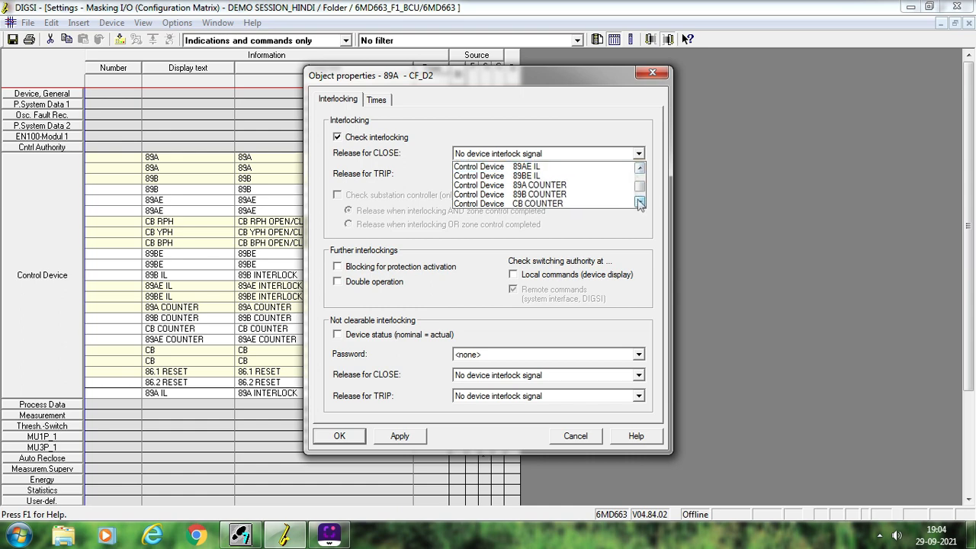
left_click(639, 202)
left_click(639, 202)
left_click(639, 202)
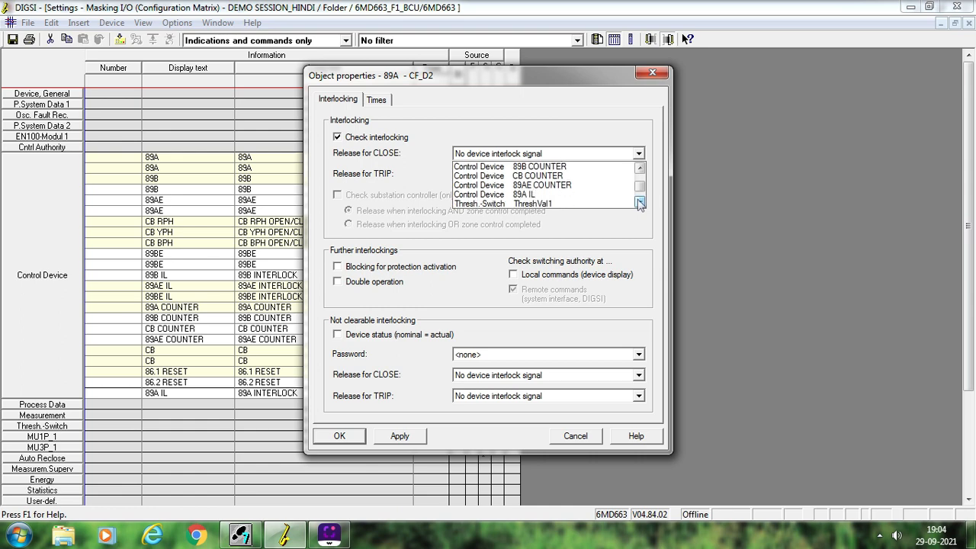
left_click(551, 195)
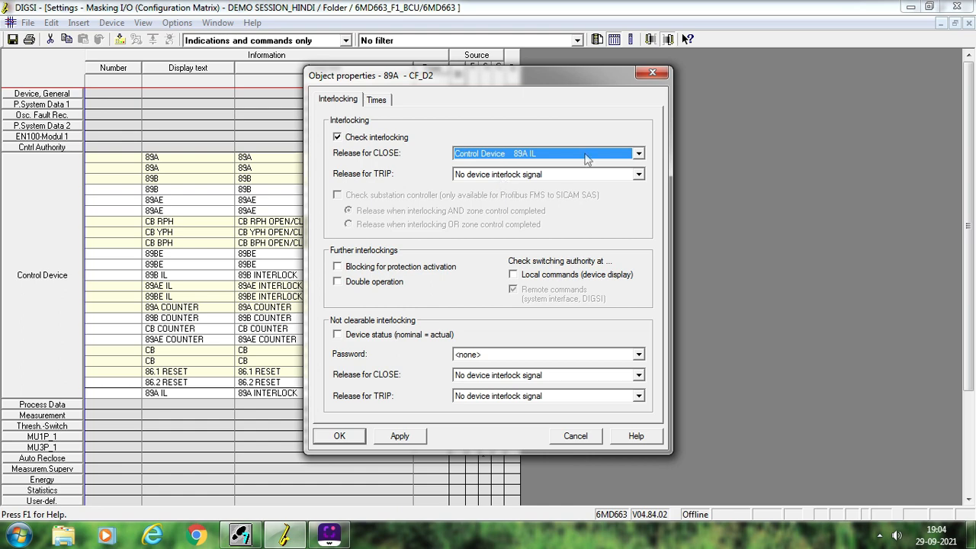
Set the 89A command's interlocking Release for TRIP to Control Device 89A IL and enable Double operation and the local-commands switching authority check.
left_click(566, 178)
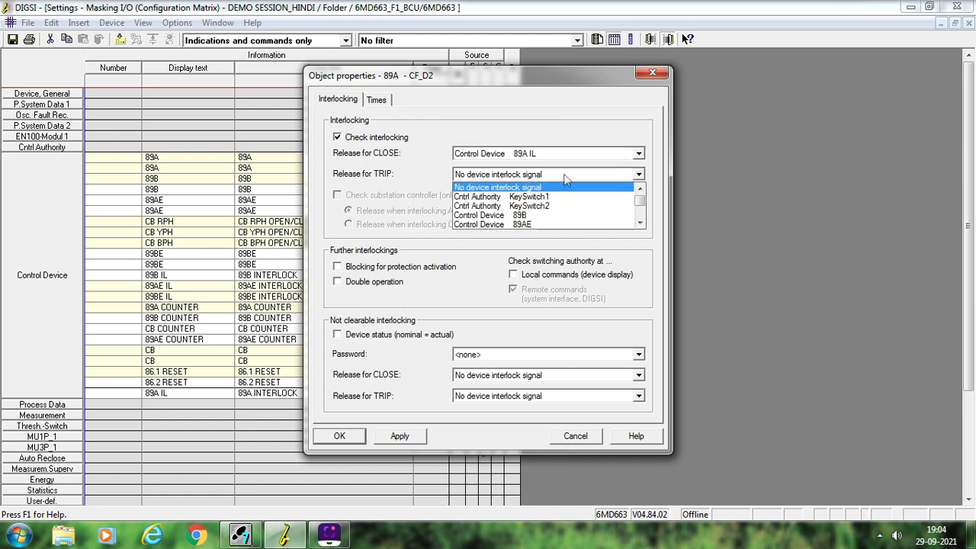
left_click(640, 223)
left_click(641, 224)
left_click(640, 223)
left_click(639, 223)
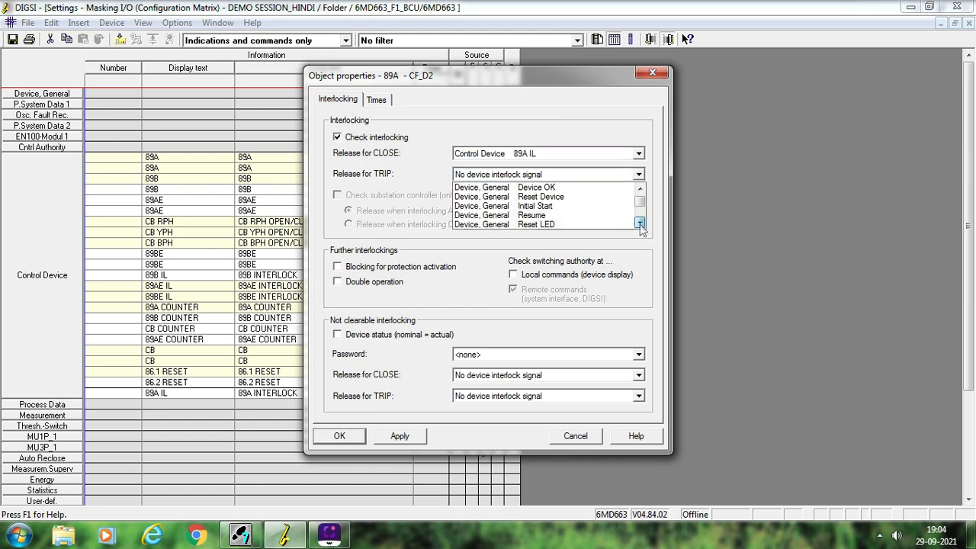
left_click(639, 223)
left_click(640, 223)
left_click(639, 222)
left_click(639, 222)
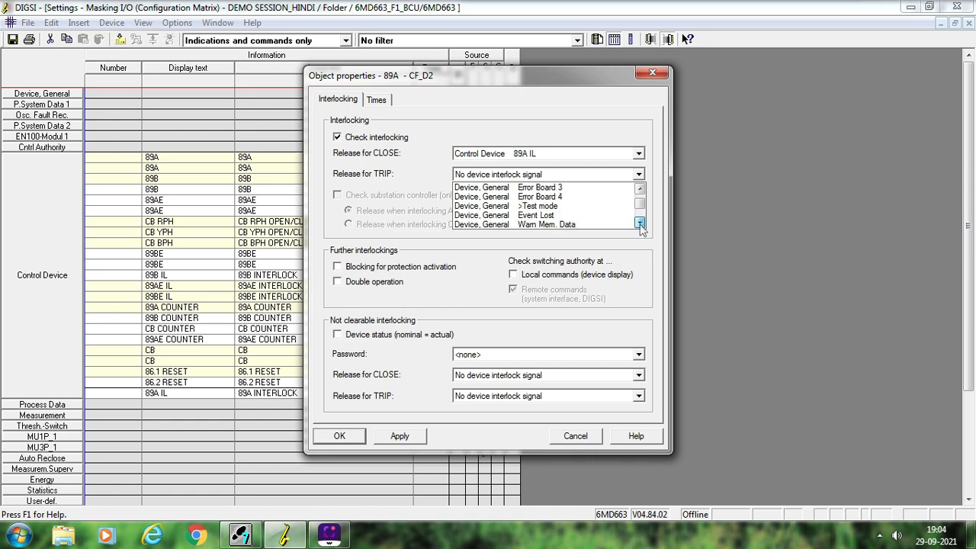
left_click(639, 222)
left_click(640, 223)
left_click(639, 222)
left_click(640, 223)
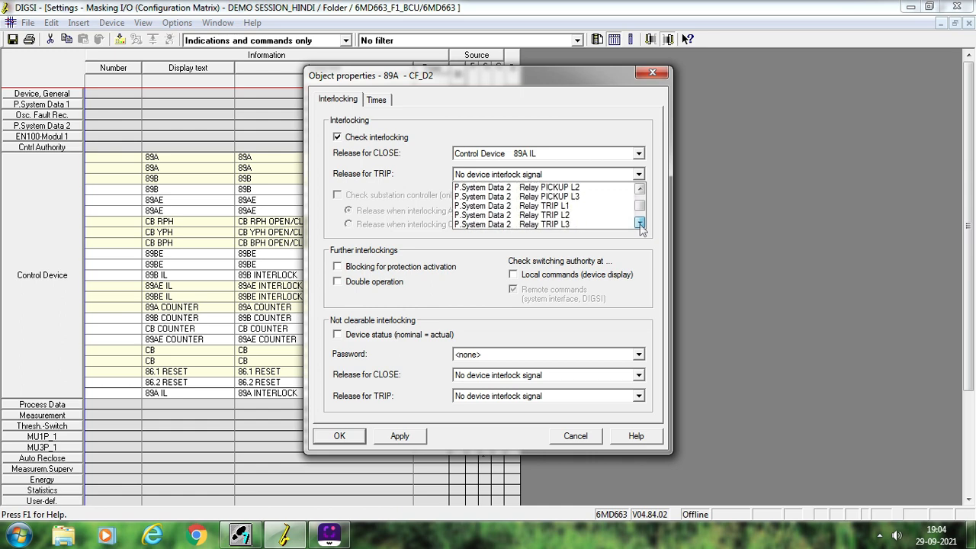
left_click(640, 223)
left_click(640, 222)
left_click(639, 222)
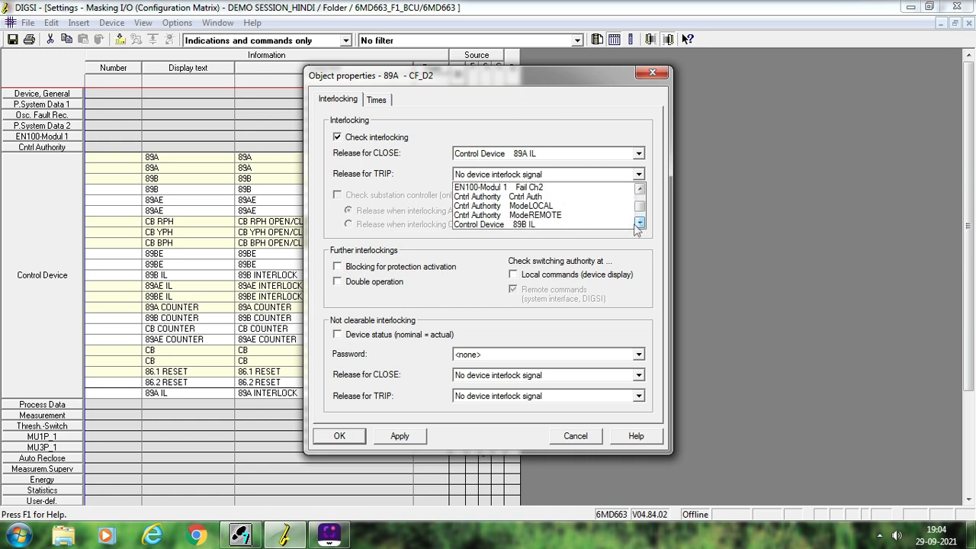
left_click(640, 223)
left_click(640, 223)
left_click(639, 223)
left_click(639, 222)
left_click(640, 223)
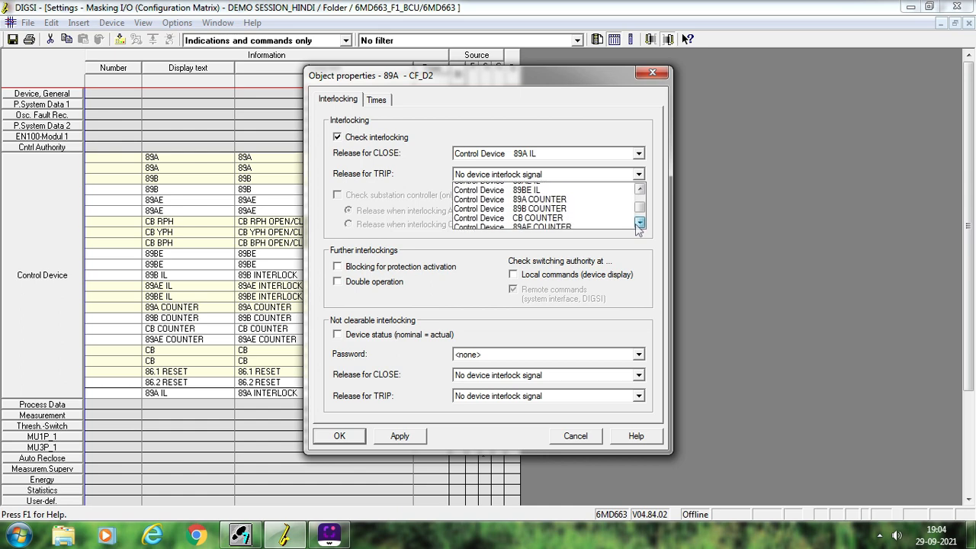
left_click(640, 223)
left_click(639, 223)
left_click(565, 221)
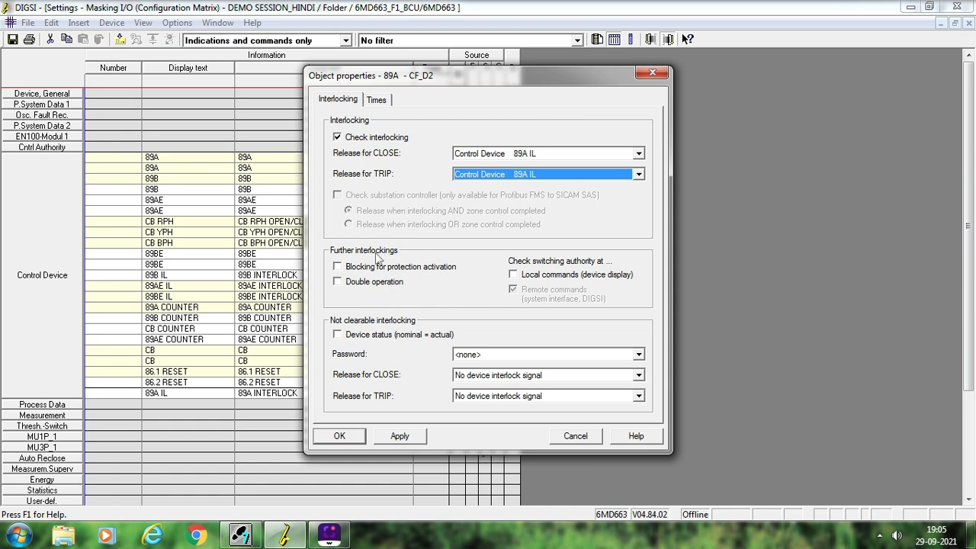
left_click(338, 282)
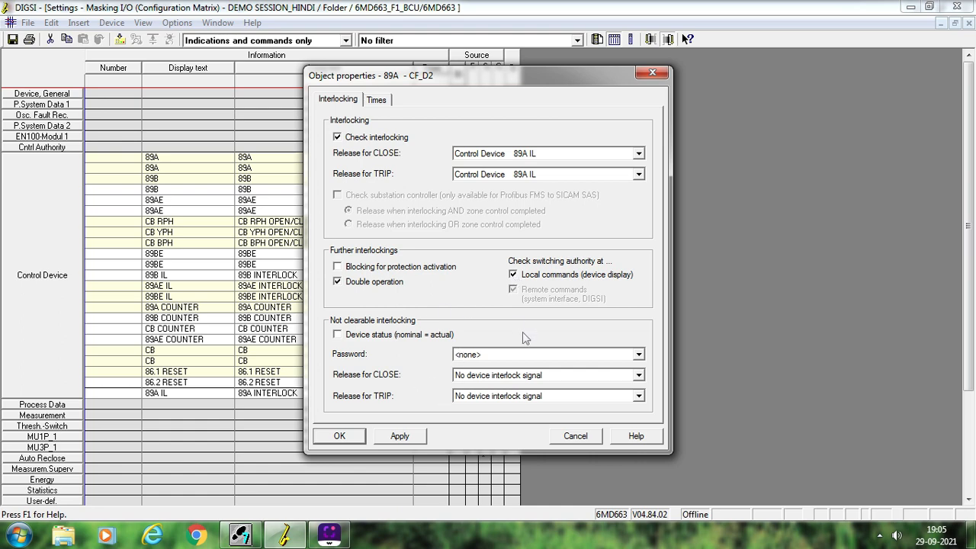
Set the 89A command's output time to 10 and feedback monitoring time to 100 (1/10 s), and accept the properties.
left_click(379, 102)
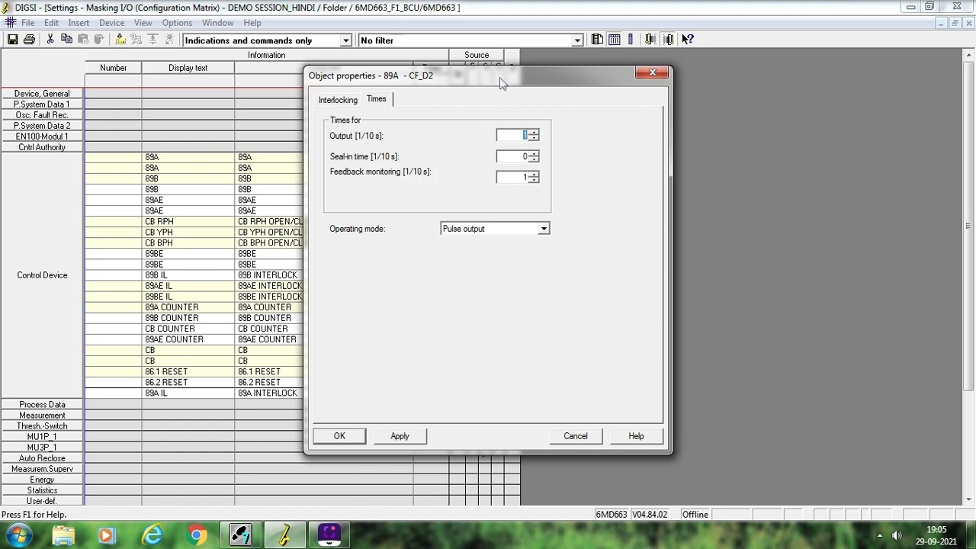
left_click_drag(499, 77, 715, 62)
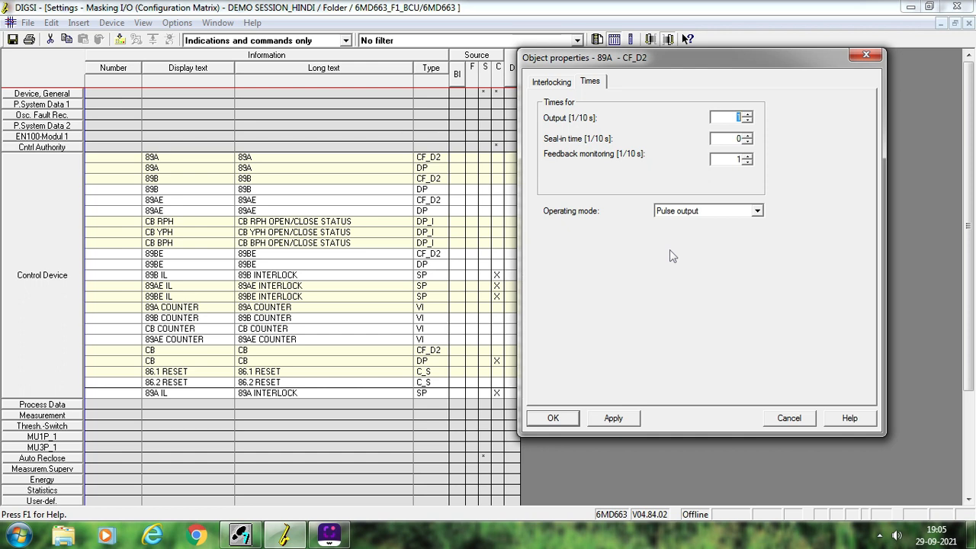
type("10")
type("100")
left_click(615, 419)
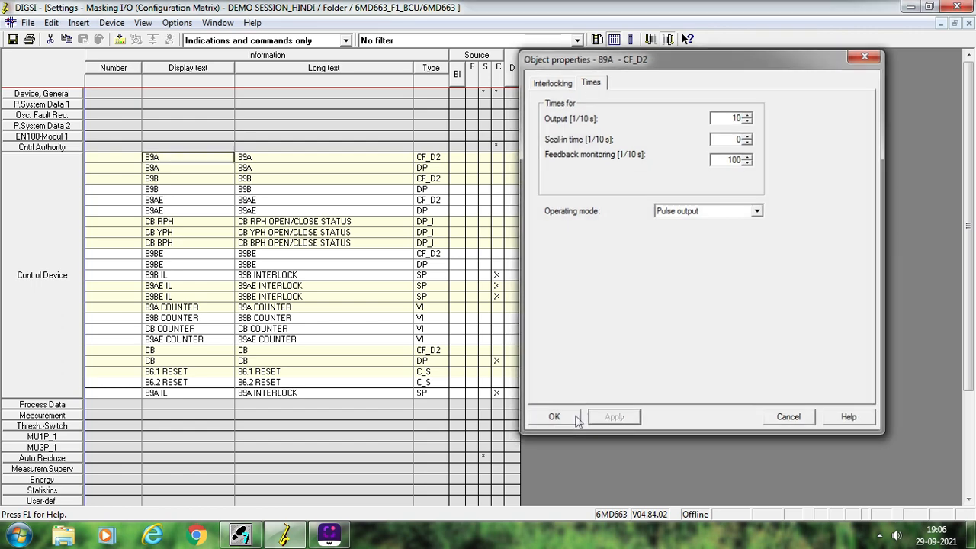
left_click(554, 417)
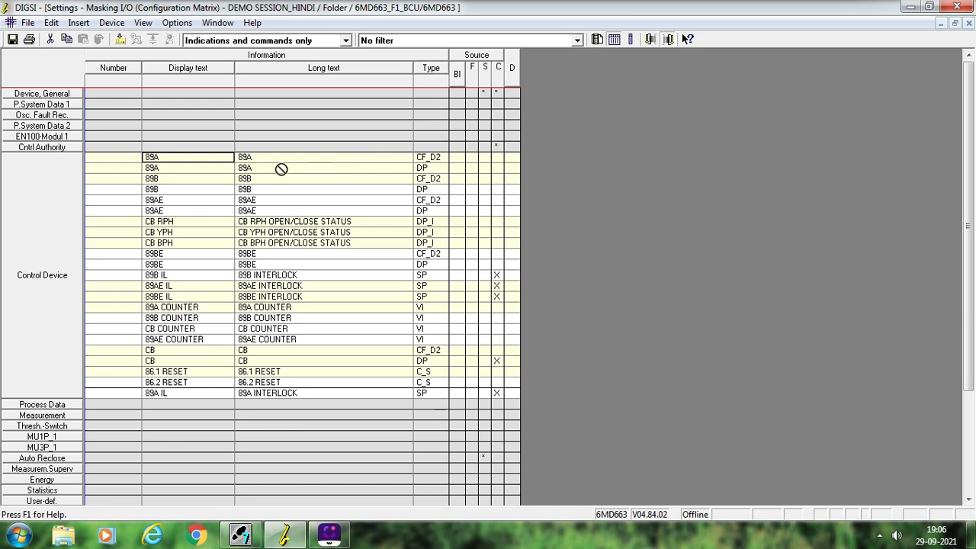
Enable Check interlocking for the 89B CF_D2 command and set its Release for CLOSE to Control Device 89B IL.
right_click(196, 180)
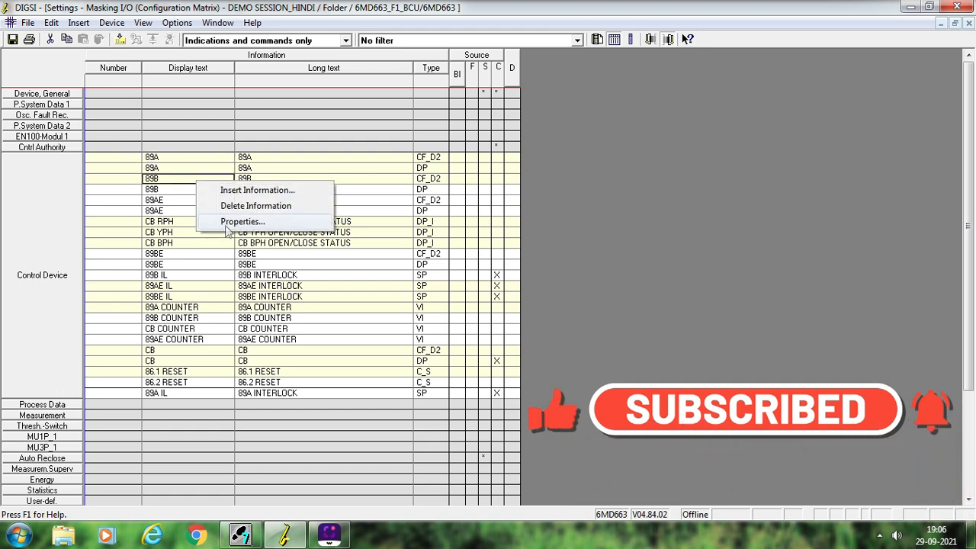
left_click(229, 222)
left_click(370, 138)
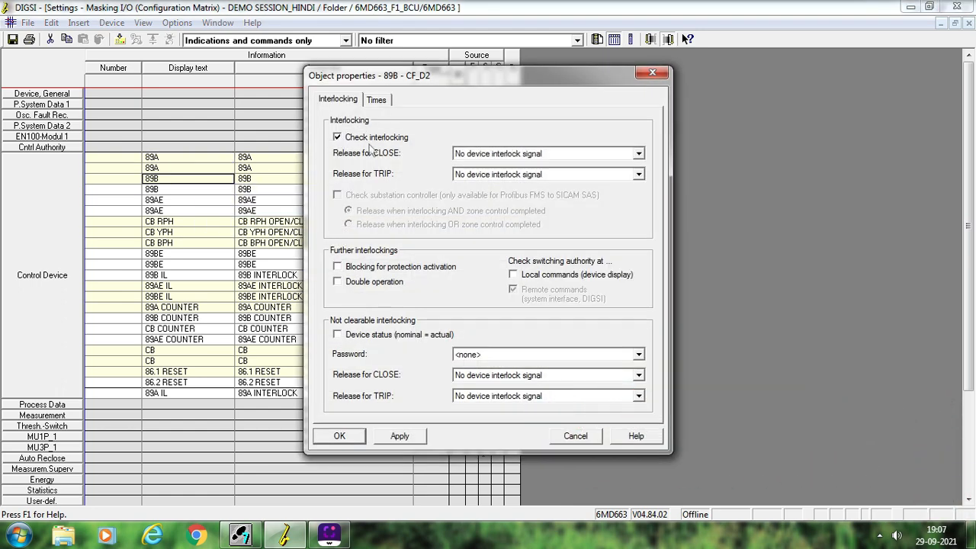
left_click(588, 155)
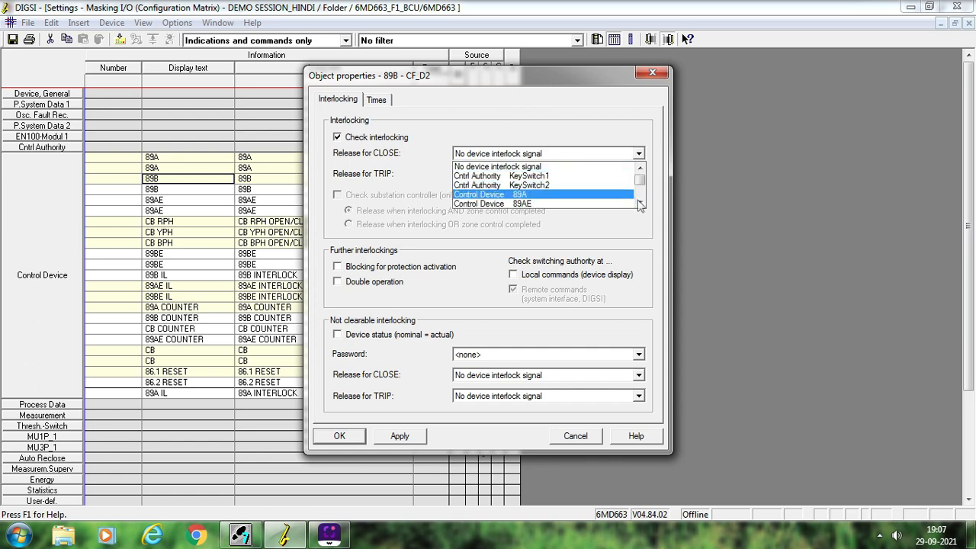
left_click_drag(640, 204, 637, 163)
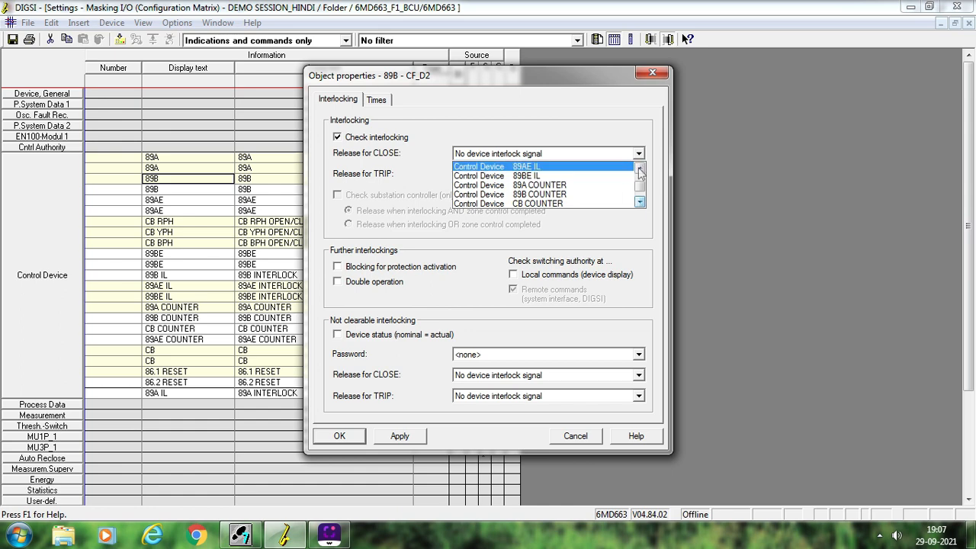
left_click(639, 168)
left_click(518, 176)
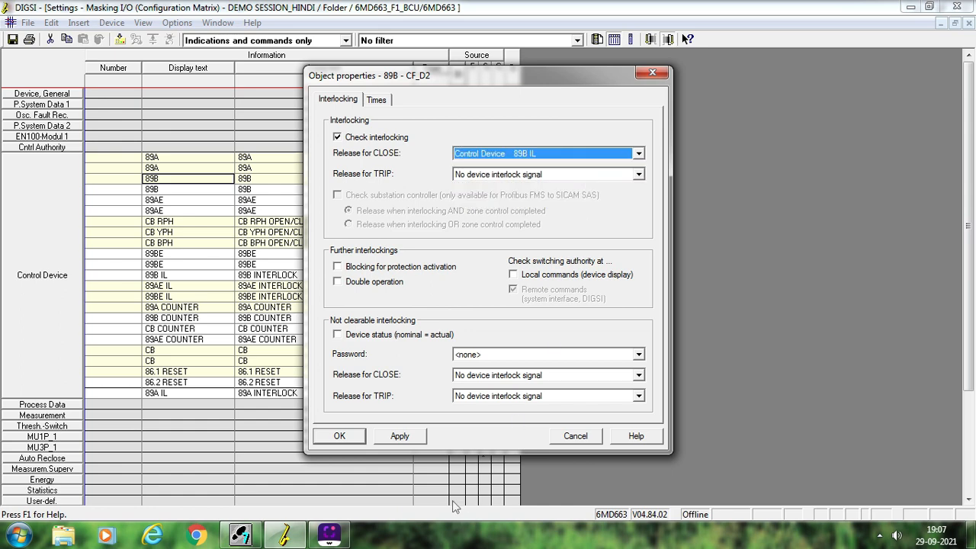
left_click(639, 176)
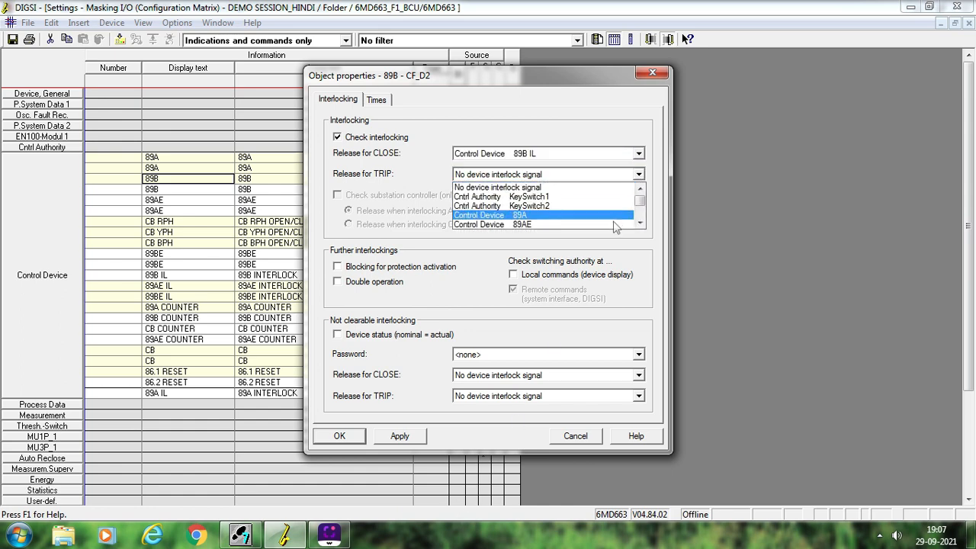
left_click_drag(639, 223, 638, 228)
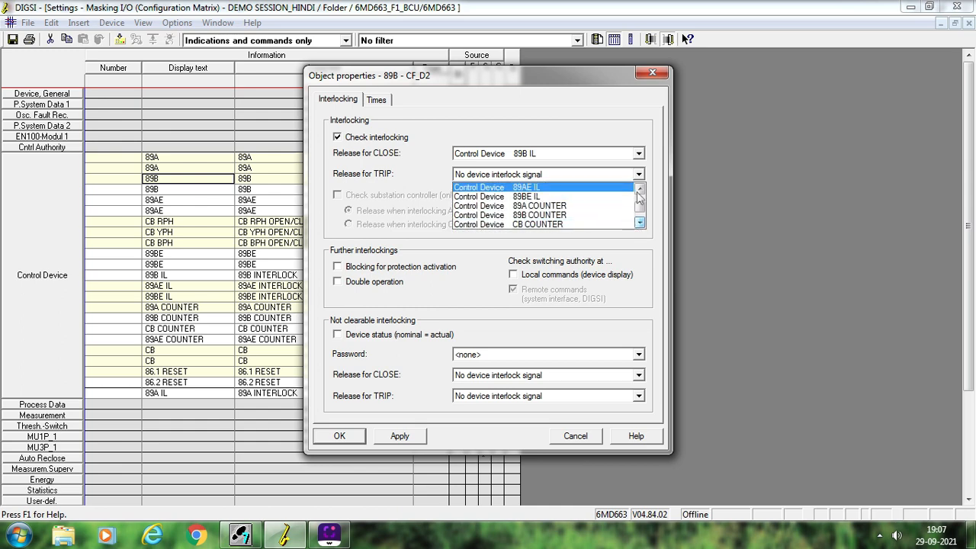
left_click(638, 190)
key("Escape")
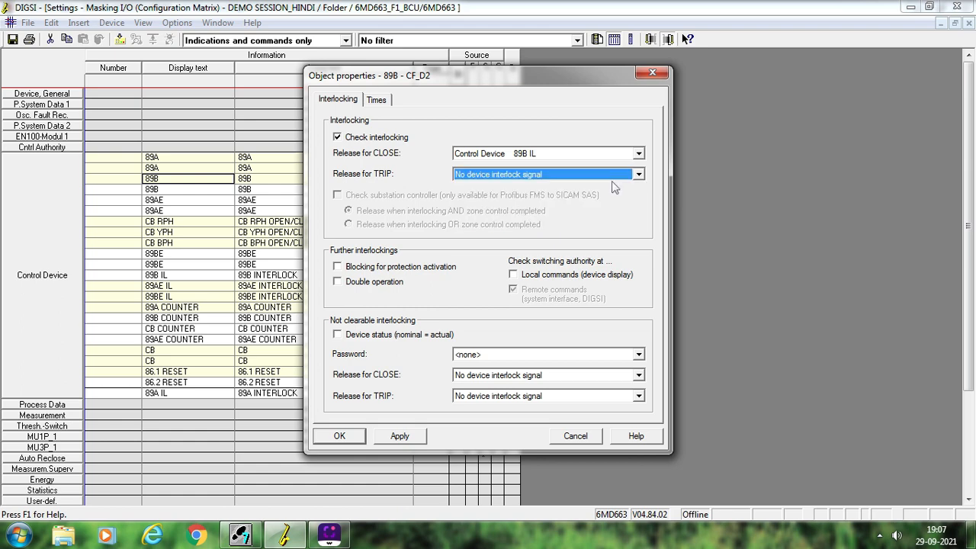
Set the 89B command's interlocking Release for TRIP to Control Device 89B IL and enable Double operation and the local-commands switching authority check.
left_click(563, 176)
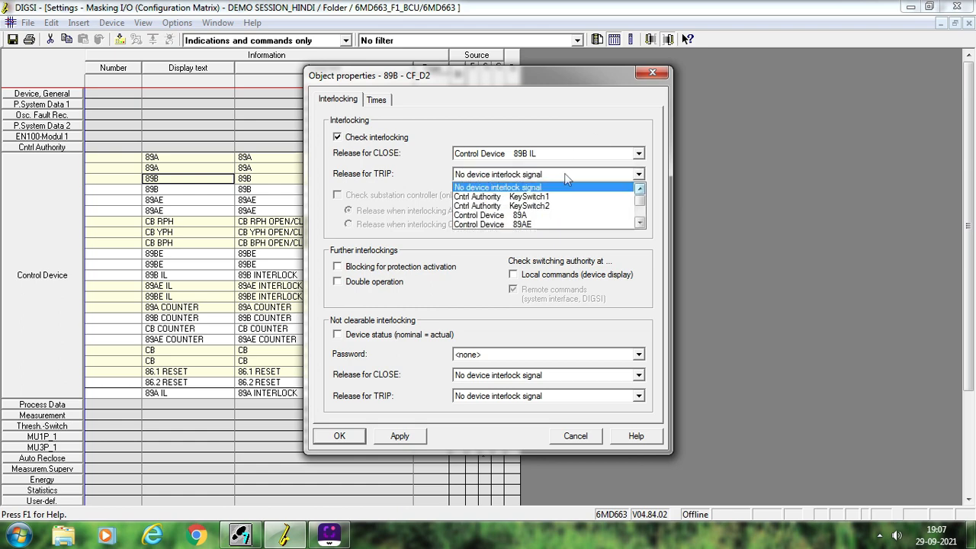
left_click(640, 224)
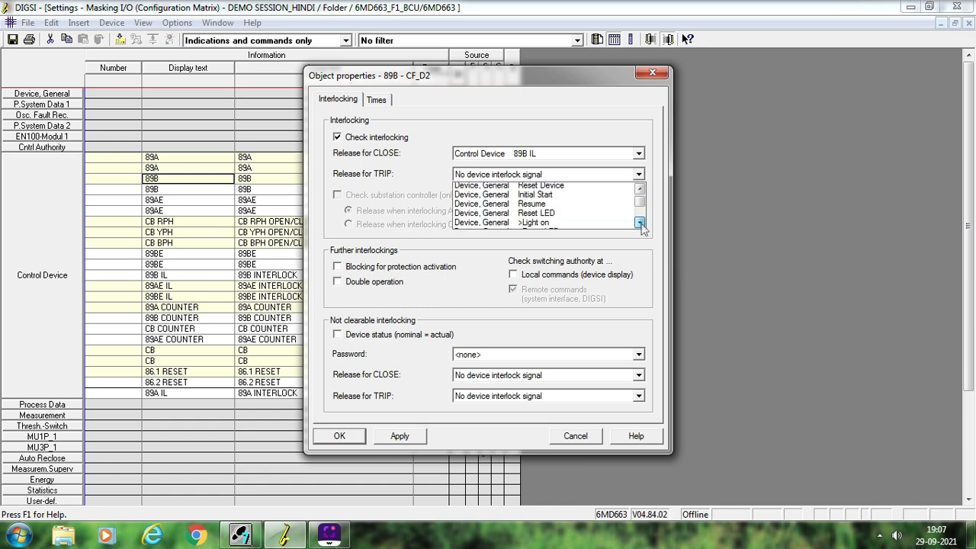
left_click(641, 223)
left_click(640, 223)
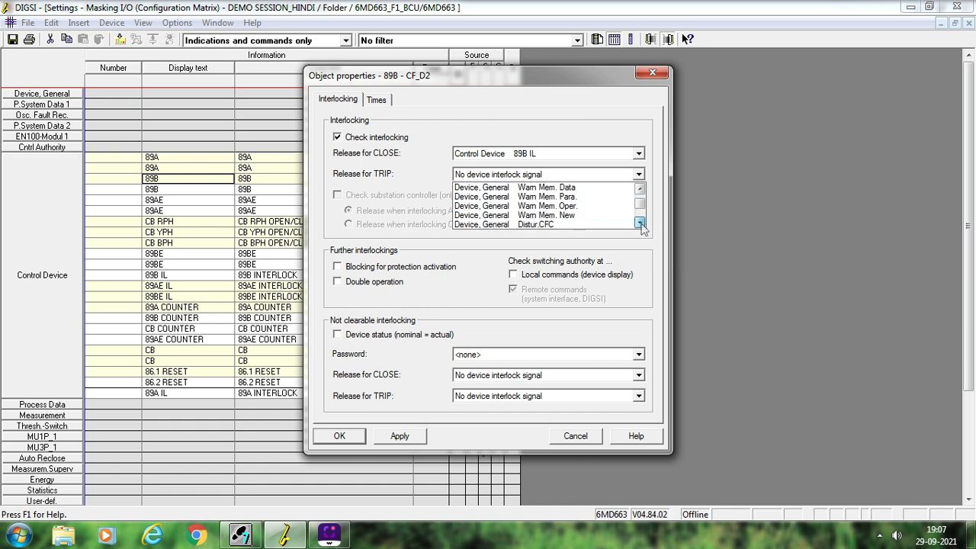
left_click(640, 224)
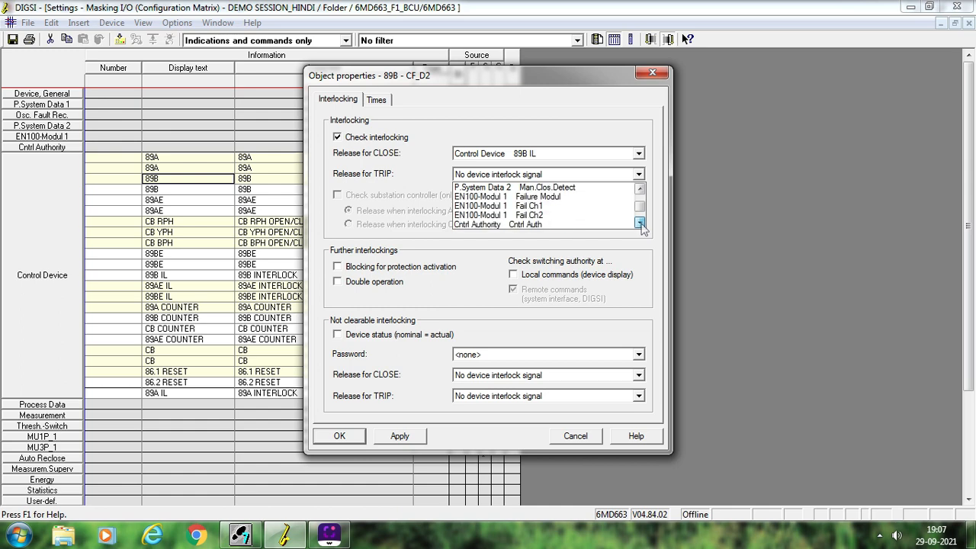
left_click(640, 223)
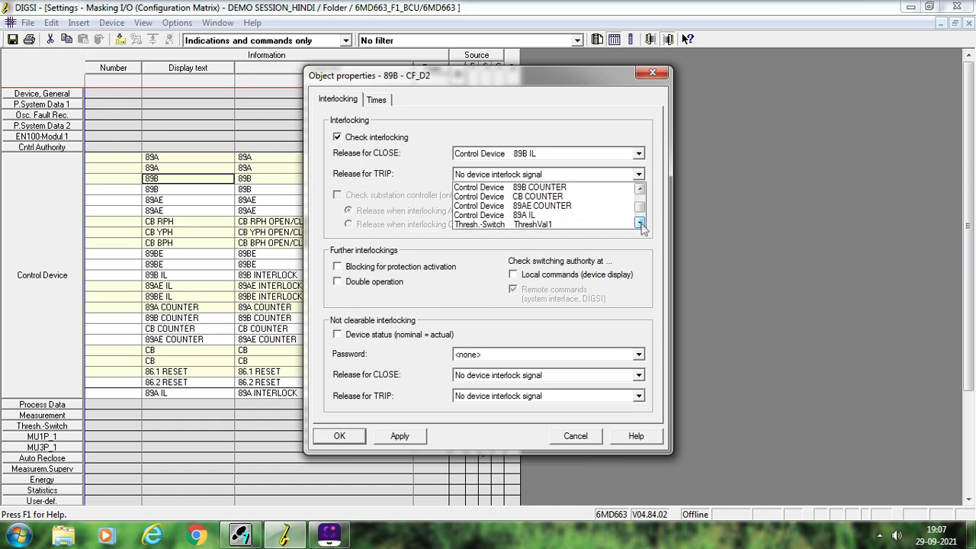
left_click(639, 190)
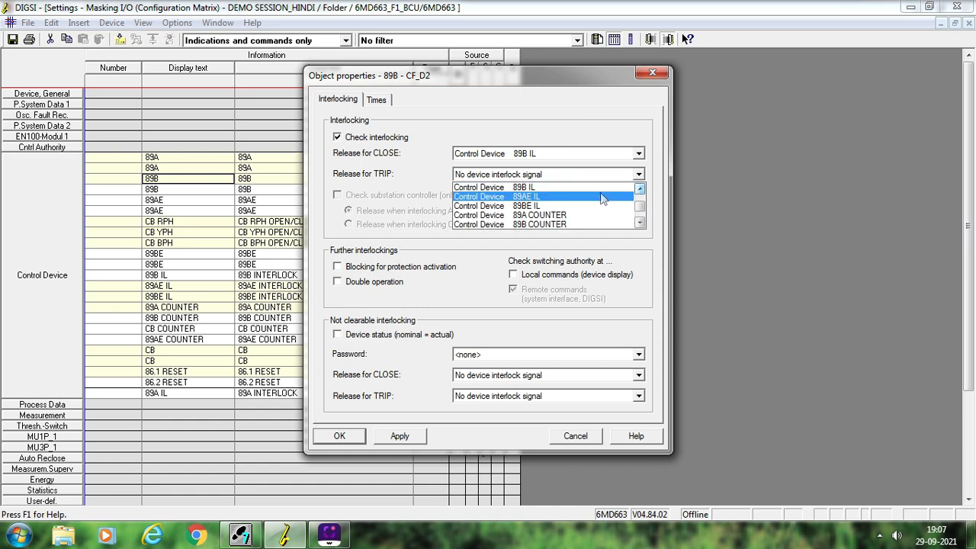
left_click(534, 188)
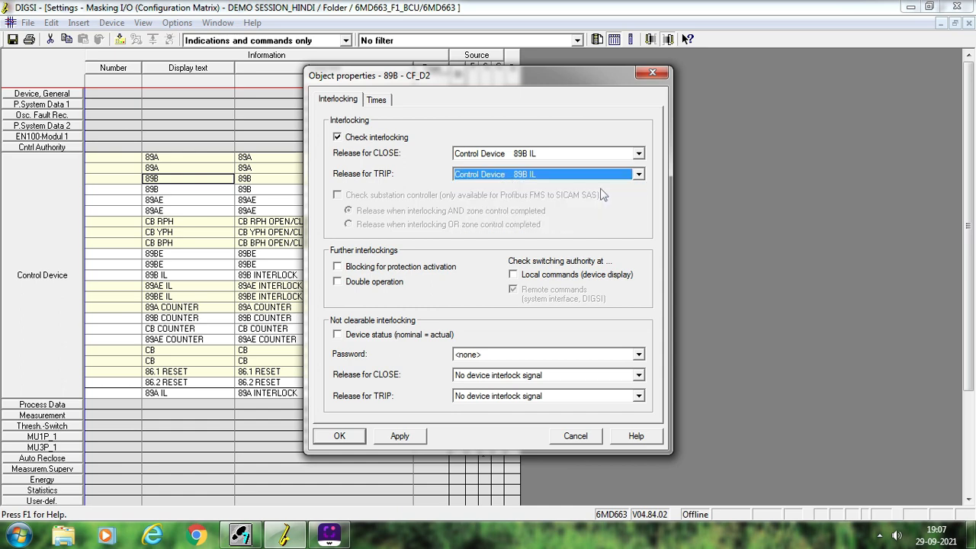
left_click(338, 282)
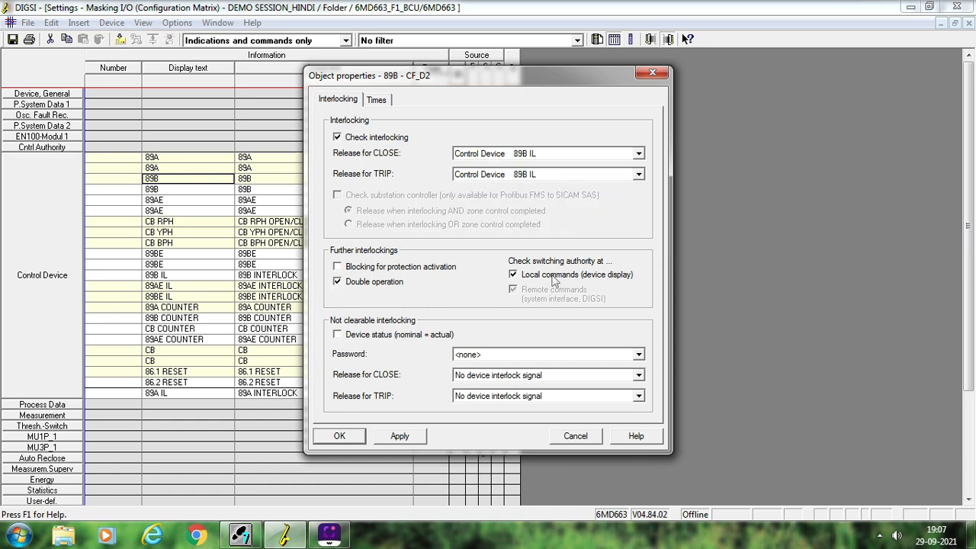
Set the 89B command's output time to 10 and feedback monitoring time to 100 (1/10 s), and accept the properties.
left_click(381, 101)
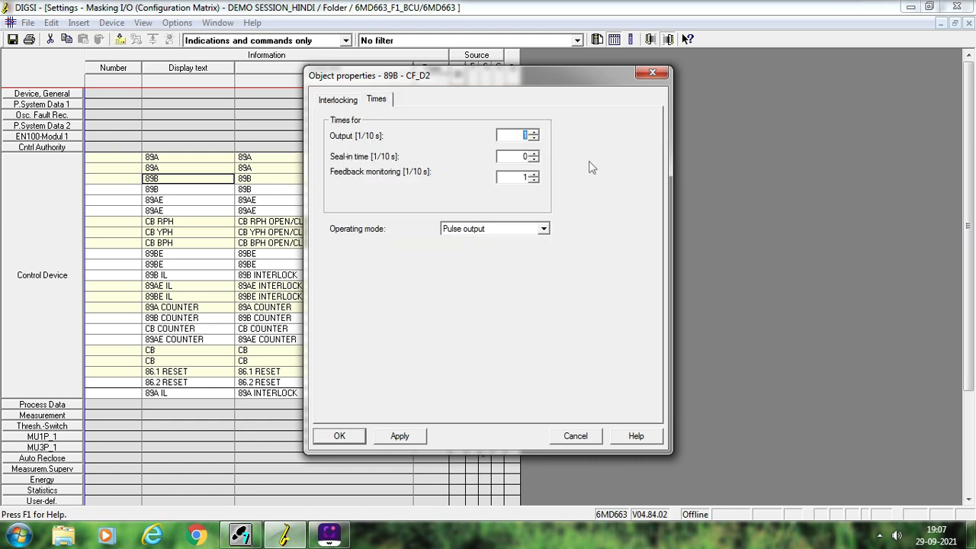
type("5")
key("BackSpace")
type("10")
left_click(404, 441)
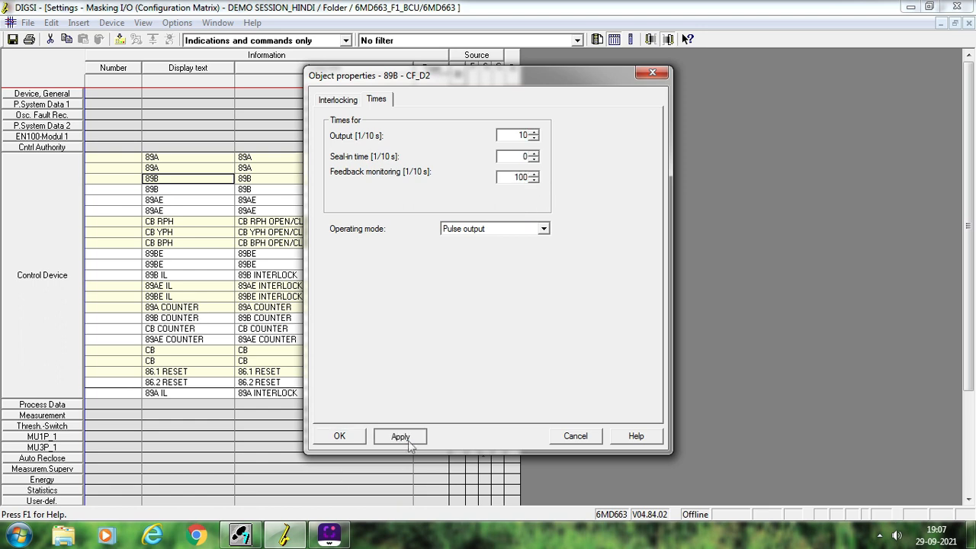
left_click(352, 436)
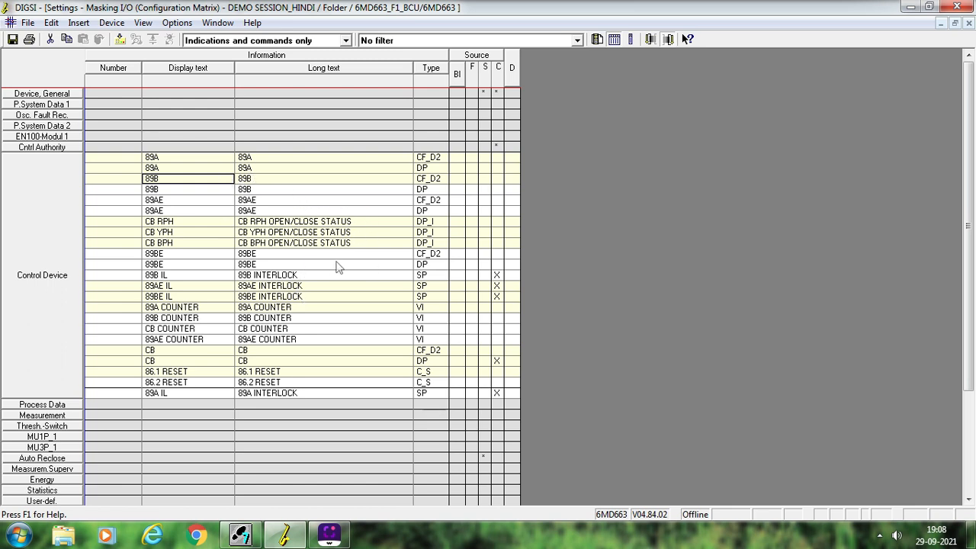
left_click(296, 308)
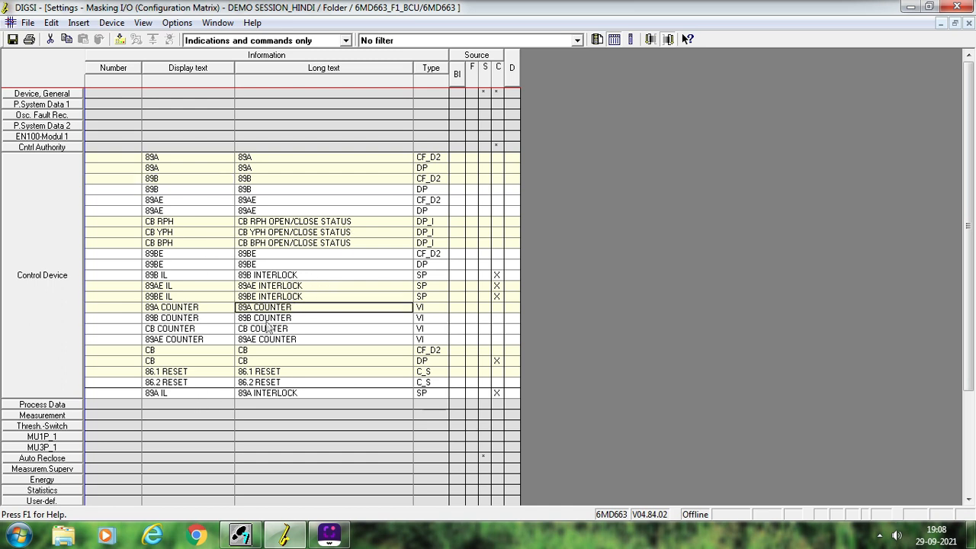
left_click(267, 320)
left_click(271, 332)
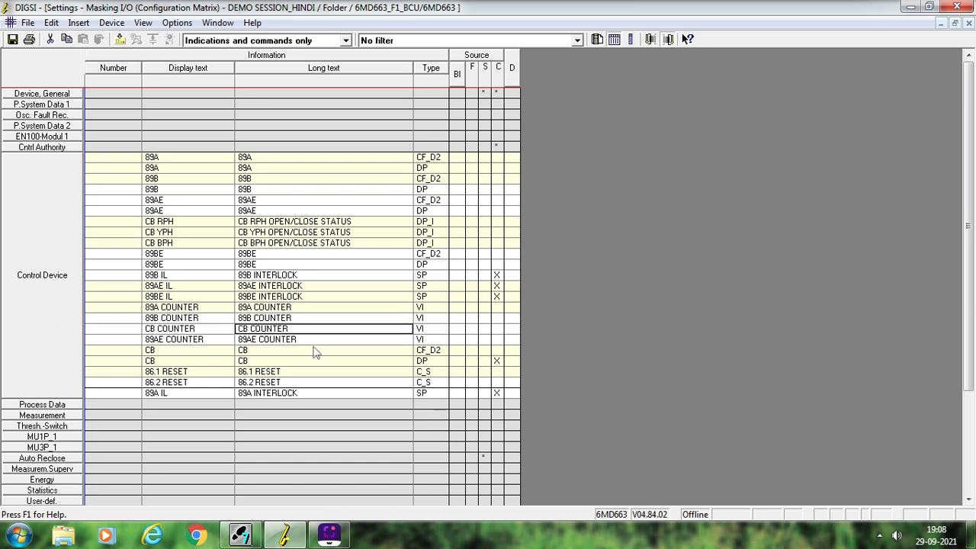
Expand the matrix's Destination columns and collapse its BO group to a single column.
double_click(514, 79)
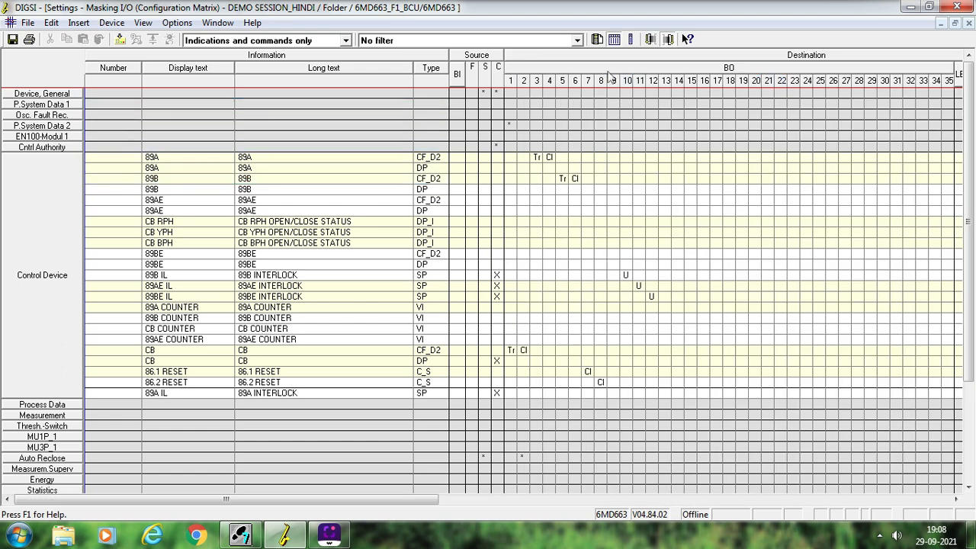
double_click(608, 72)
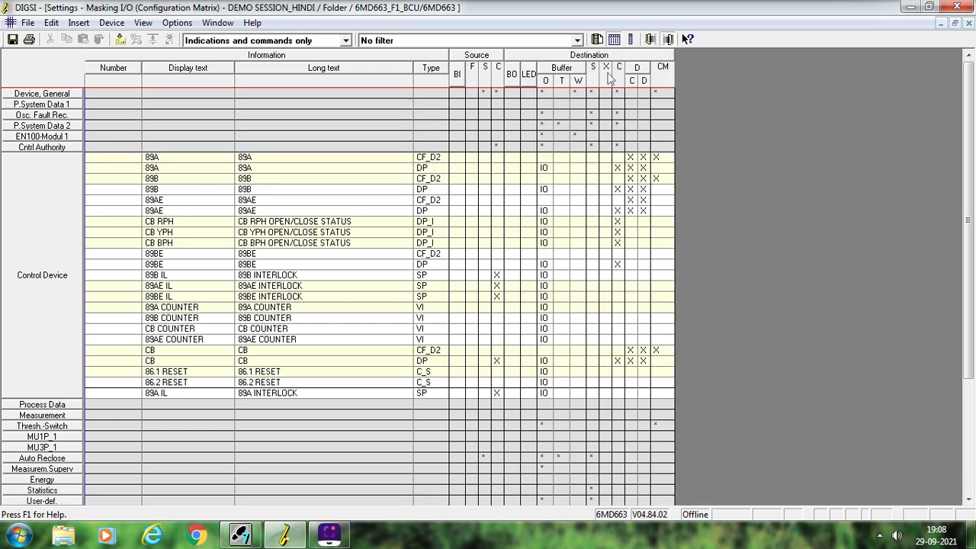
Try routing the 89A DP indication to the system interface with the IEC 61850 switch type Disconnector, and cancel the properties.
left_click(593, 167)
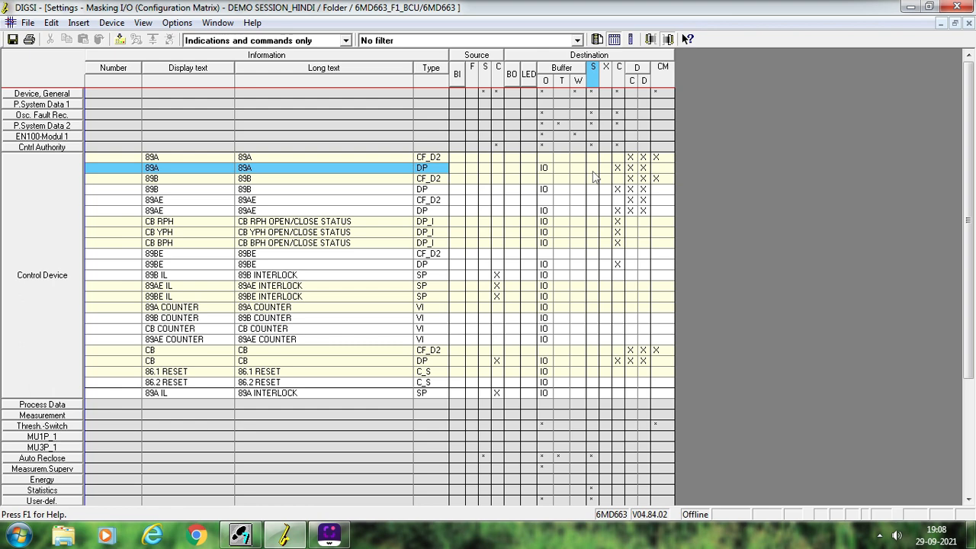
right_click(592, 170)
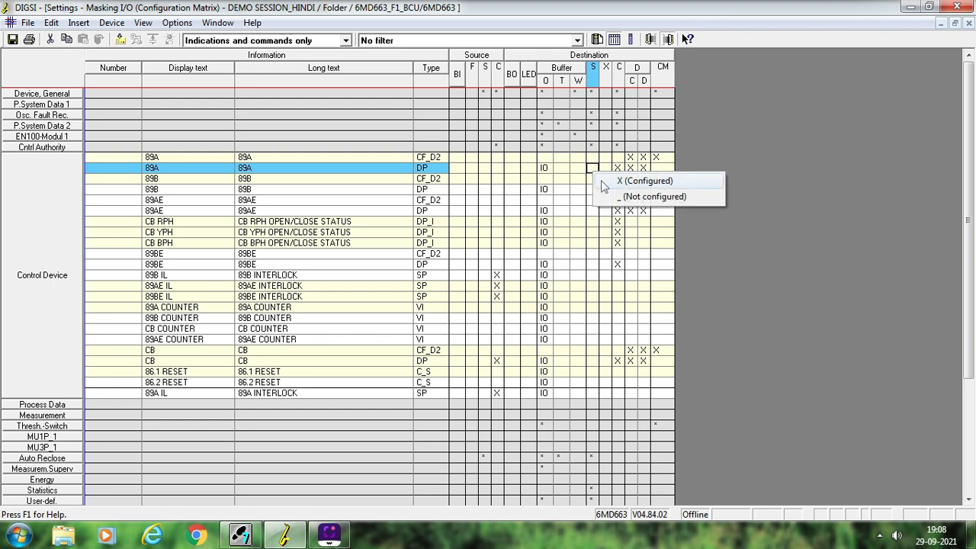
left_click(603, 183)
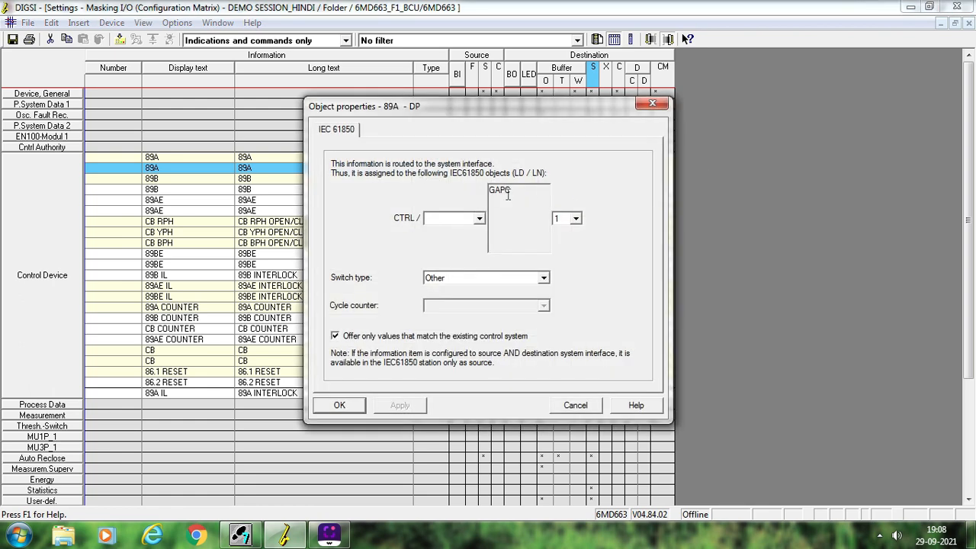
left_click(479, 219)
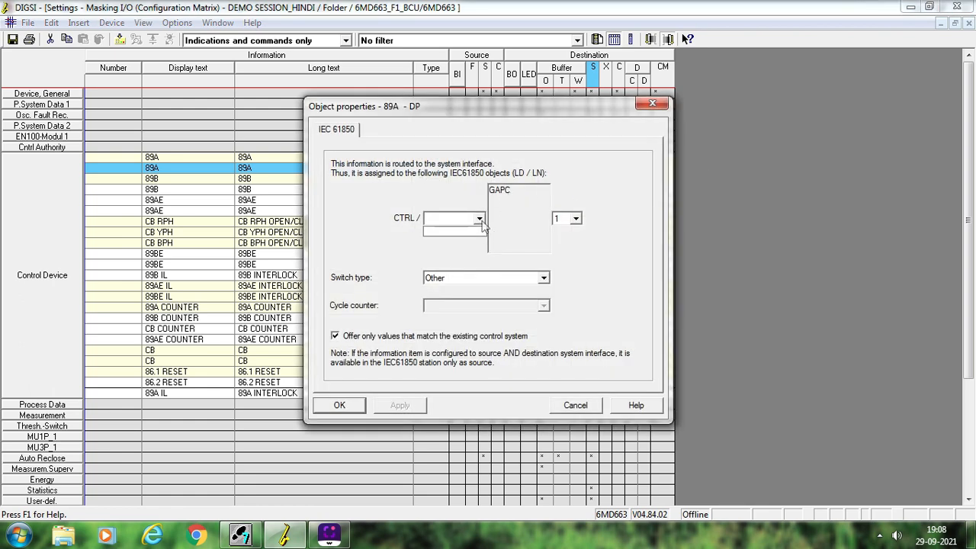
left_click(448, 219)
left_click(543, 279)
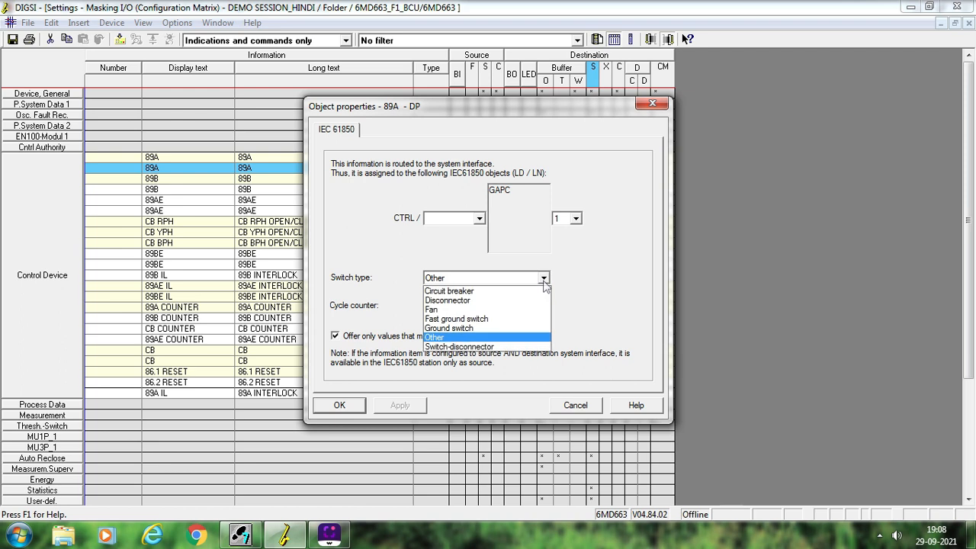
left_click(517, 301)
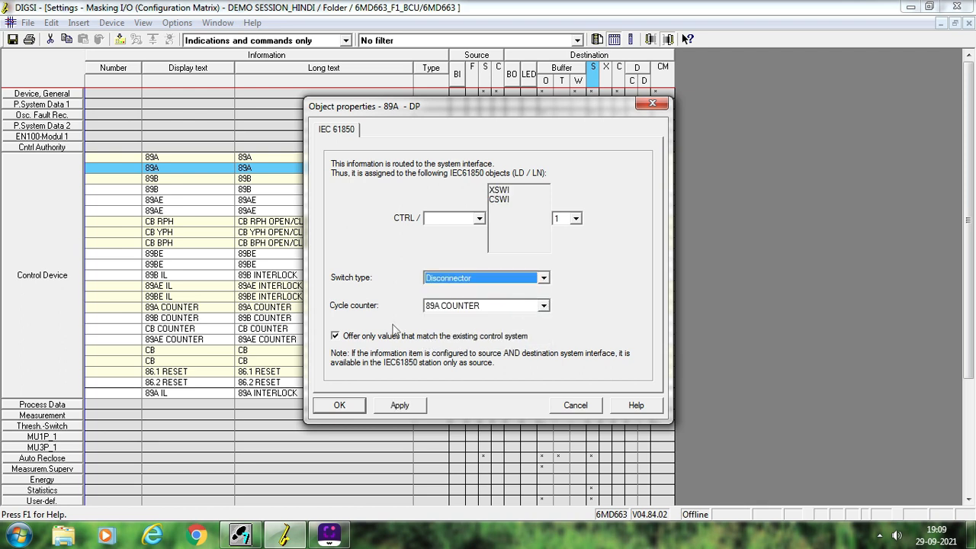
left_click(585, 409)
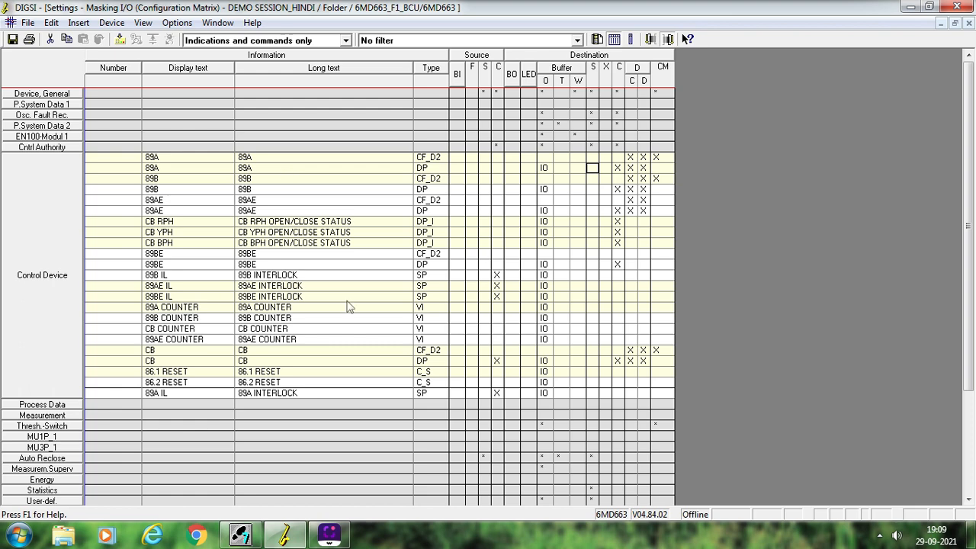
Collapse the Control Device group, then save and close the configuration matrix.
double_click(44, 202)
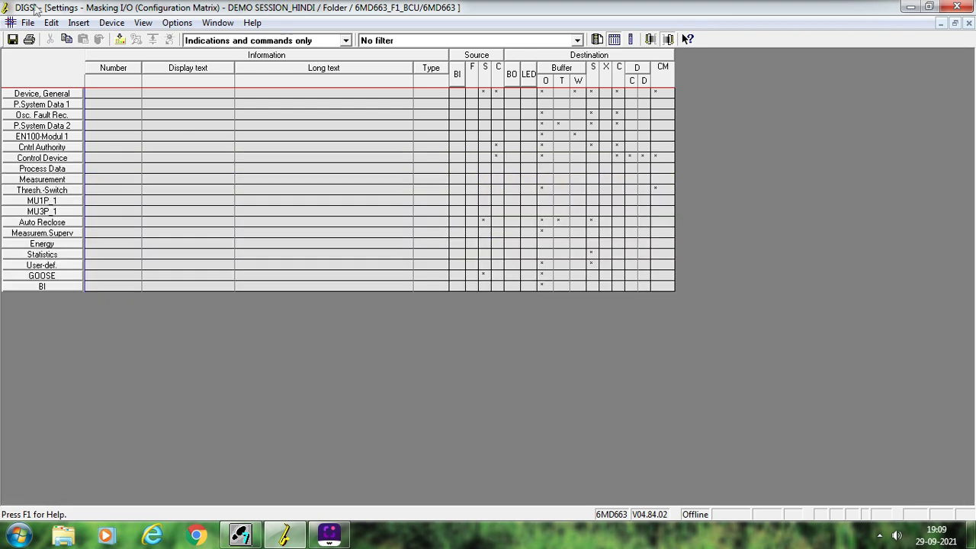
left_click(13, 40)
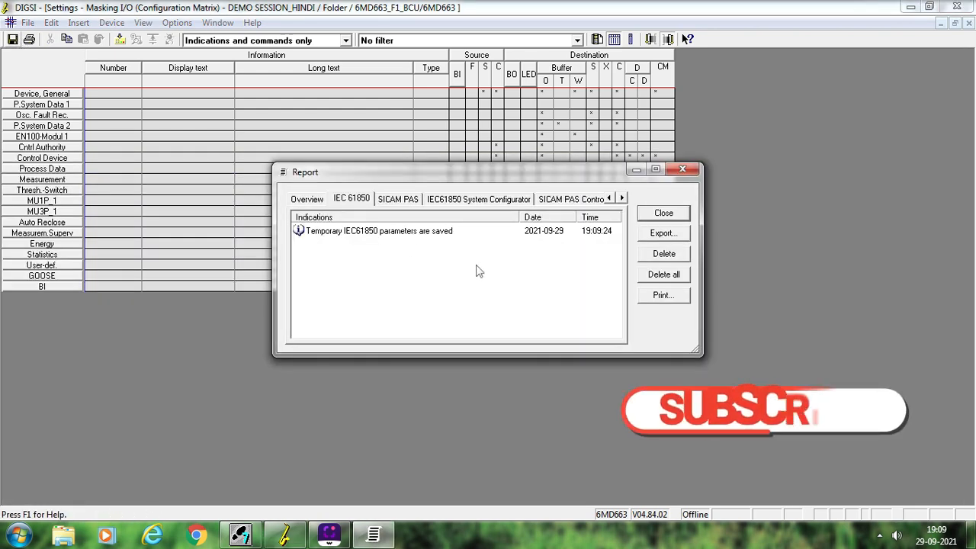
left_click(664, 215)
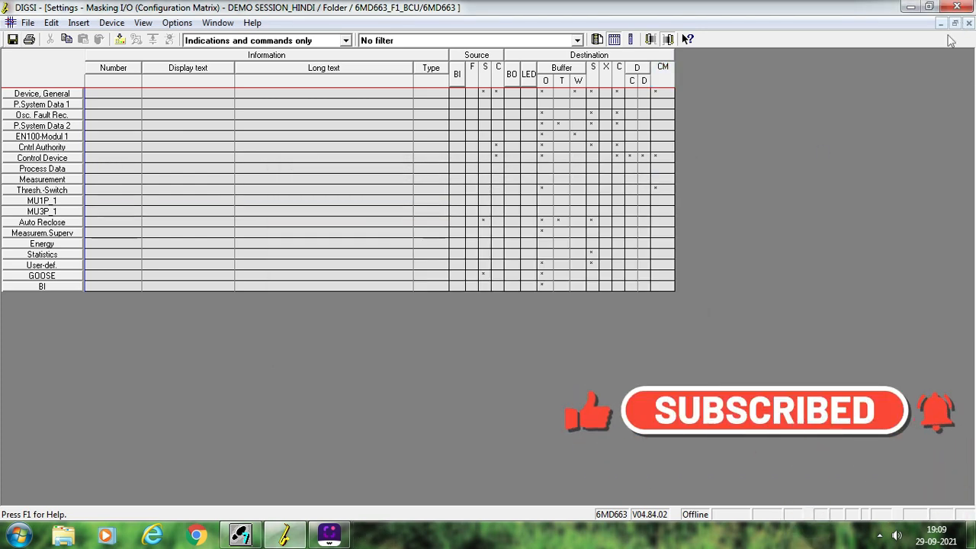
left_click(966, 27)
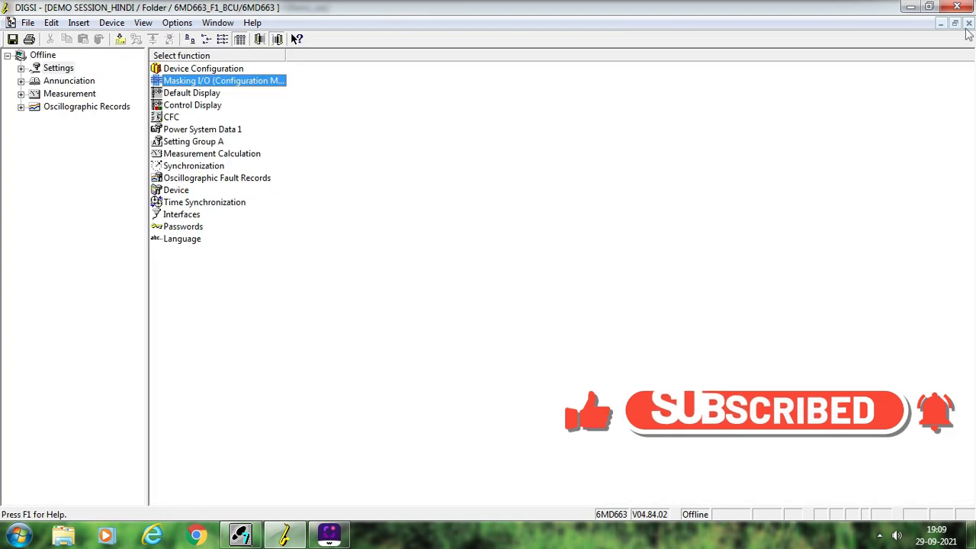
Insert a new CFC chart in the device's settings and name it INTERLOCK.
double_click(170, 120)
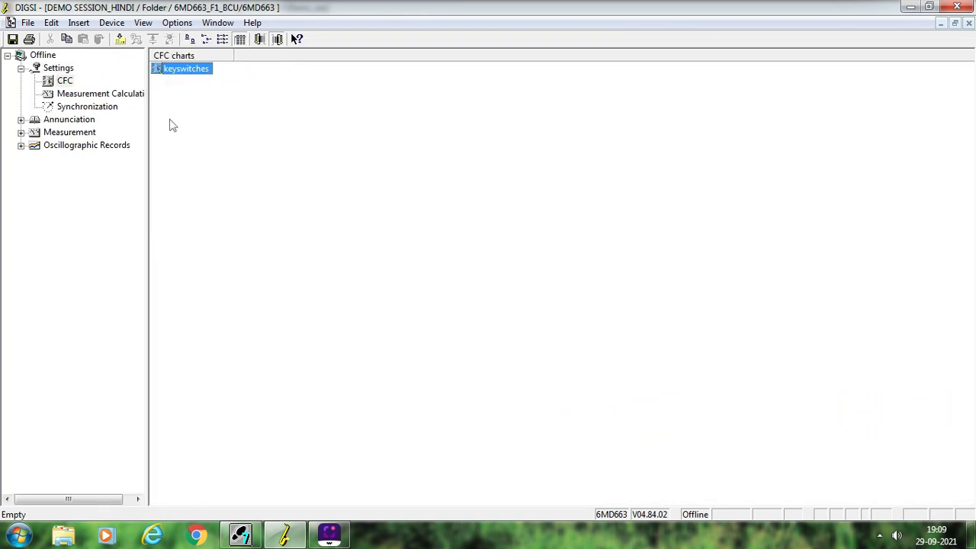
right_click(252, 179)
left_click(280, 189)
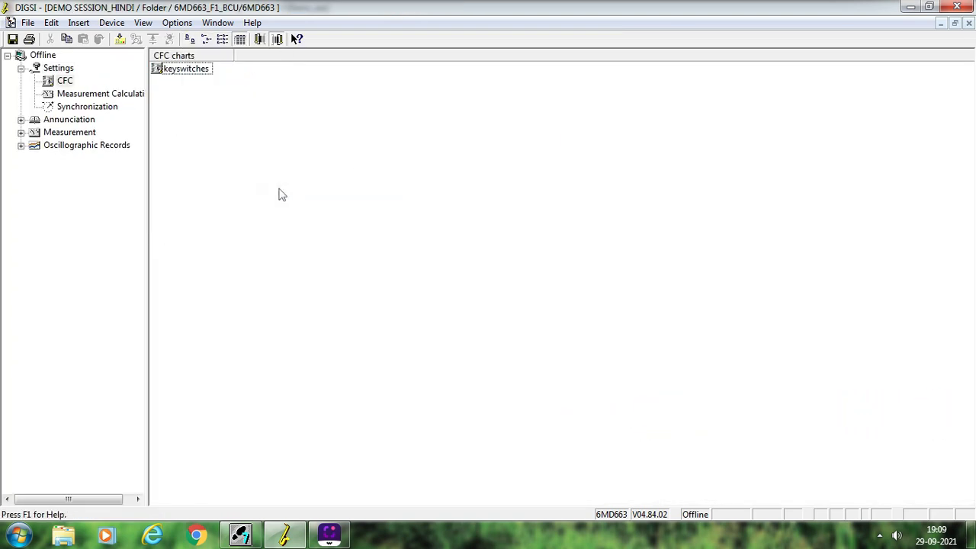
right_click(186, 74)
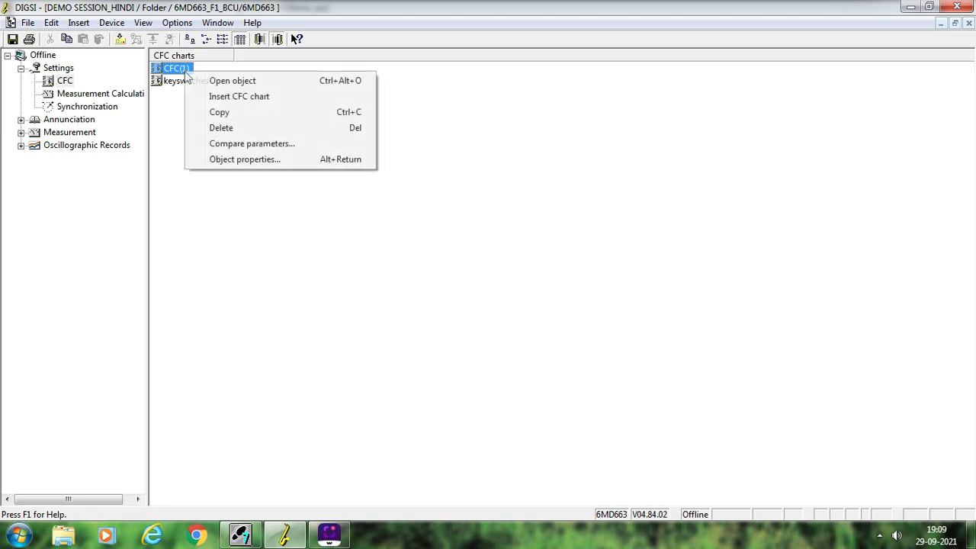
left_click(244, 160)
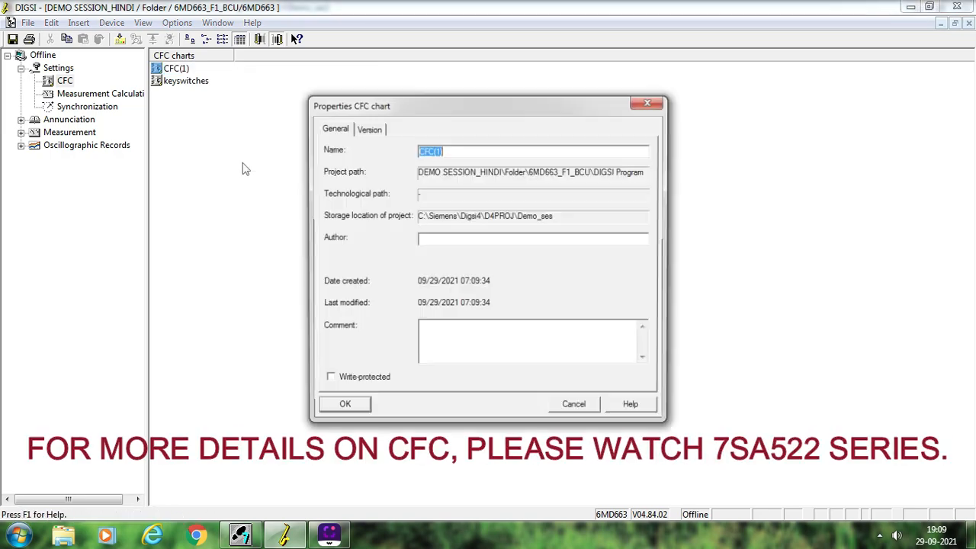
type("INT")
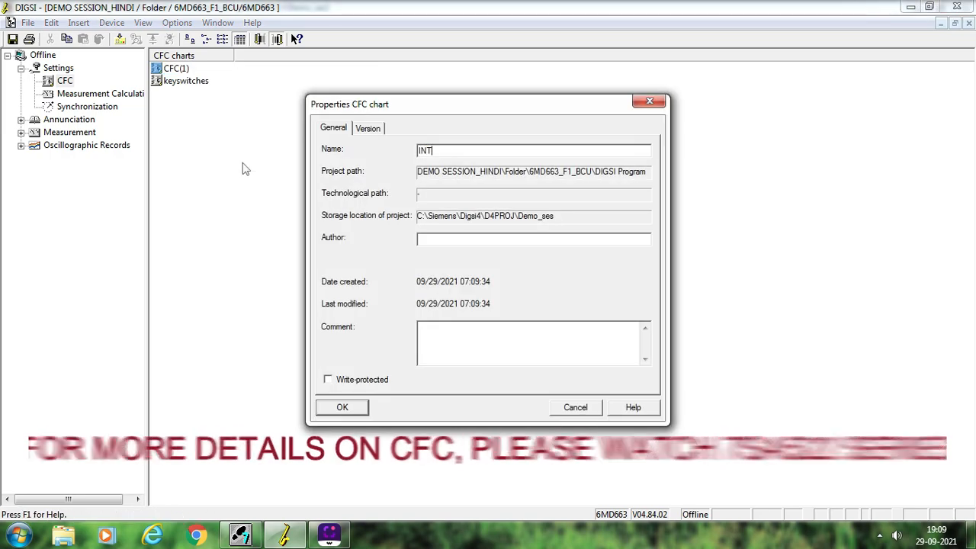
type("ERLOCK")
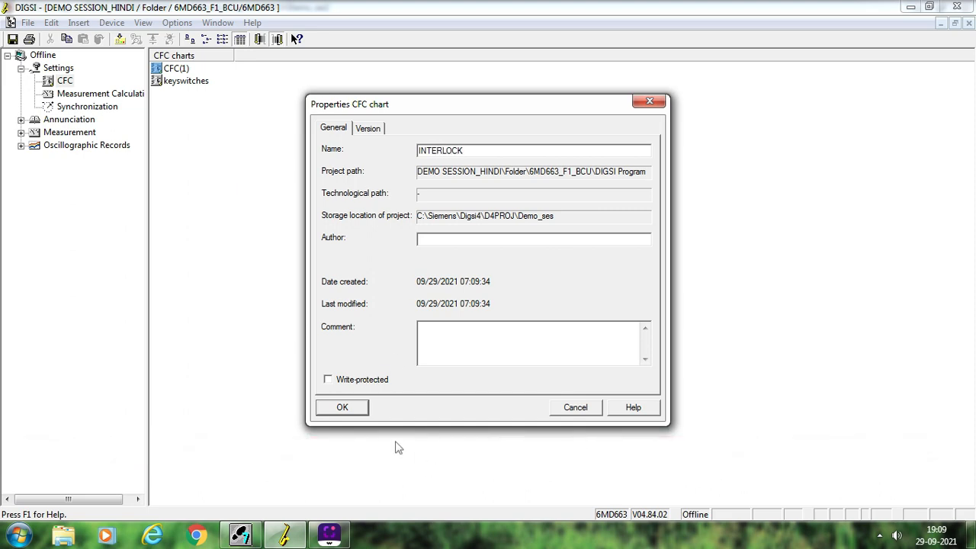
left_click(337, 408)
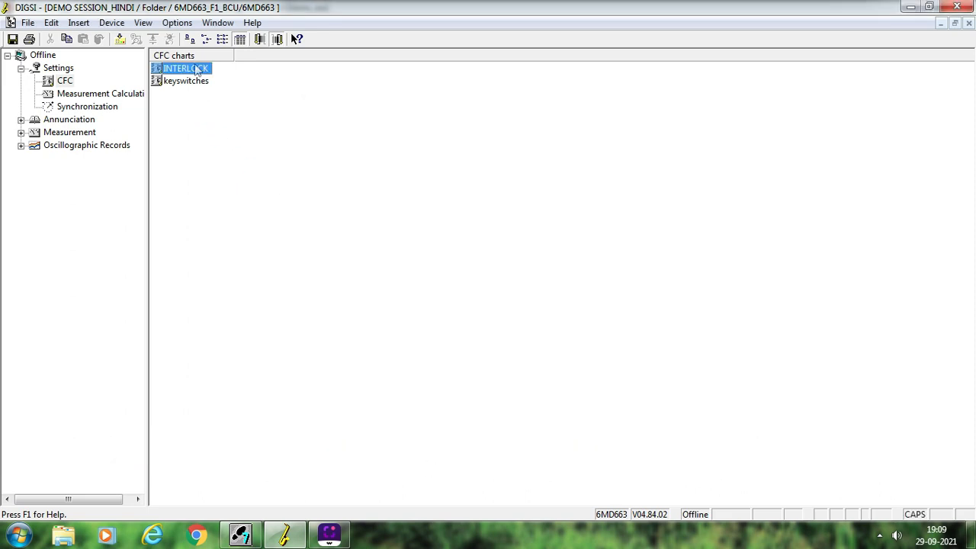
Open the INTERLOCK chart and place a Base Logic AND gate in its upper right area.
double_click(195, 70)
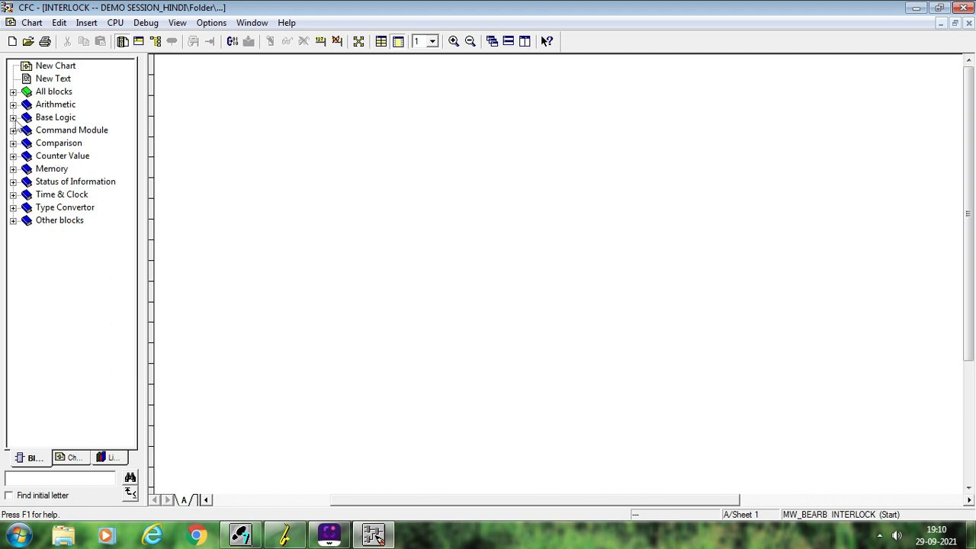
left_click(13, 118)
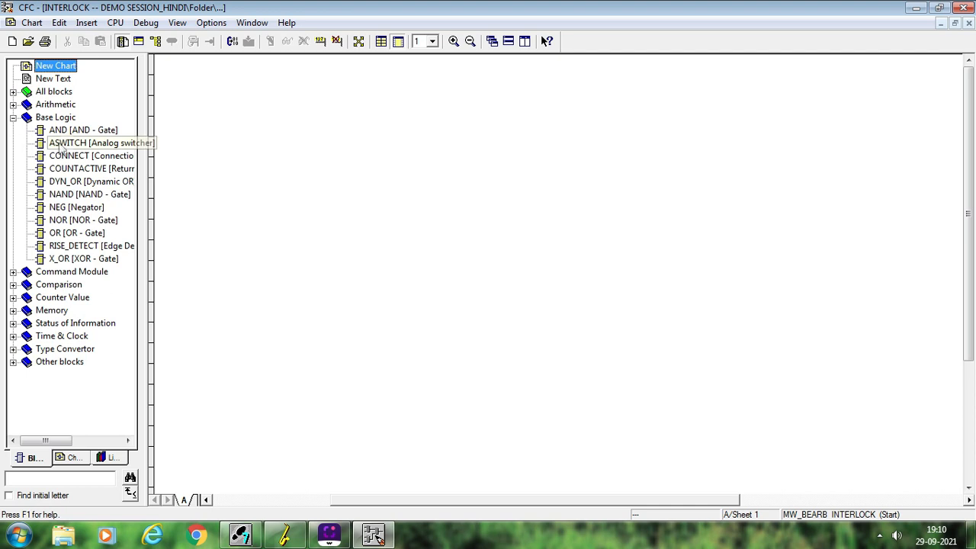
left_click(77, 131)
left_click_drag(473, 250, 750, 160)
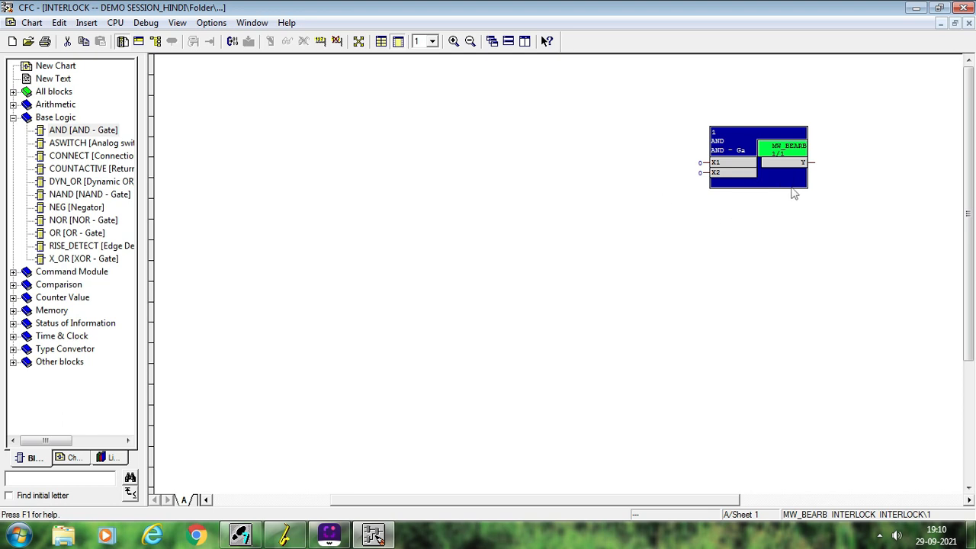
Set the AND gate's number of inputs to 3 and expand the Type Convertor block group.
right_click(791, 191)
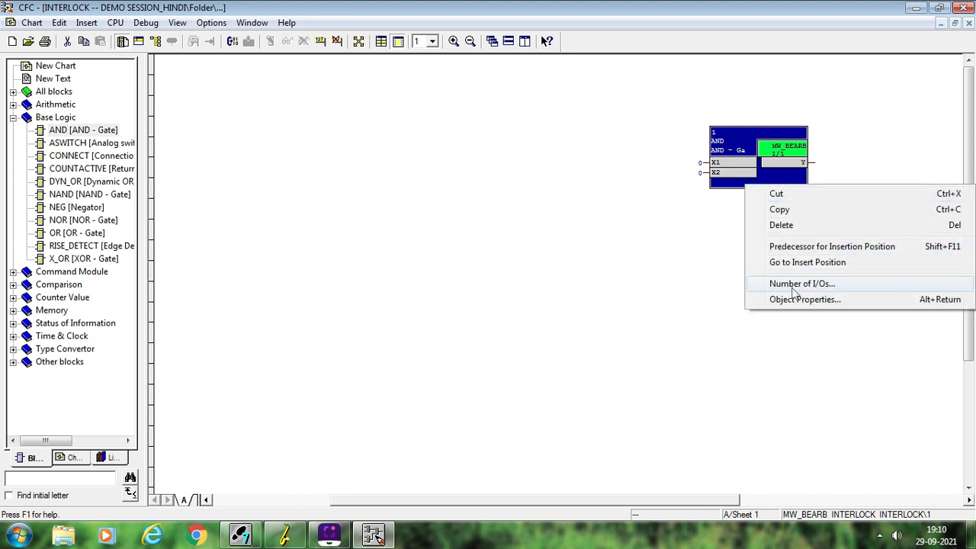
left_click(792, 285)
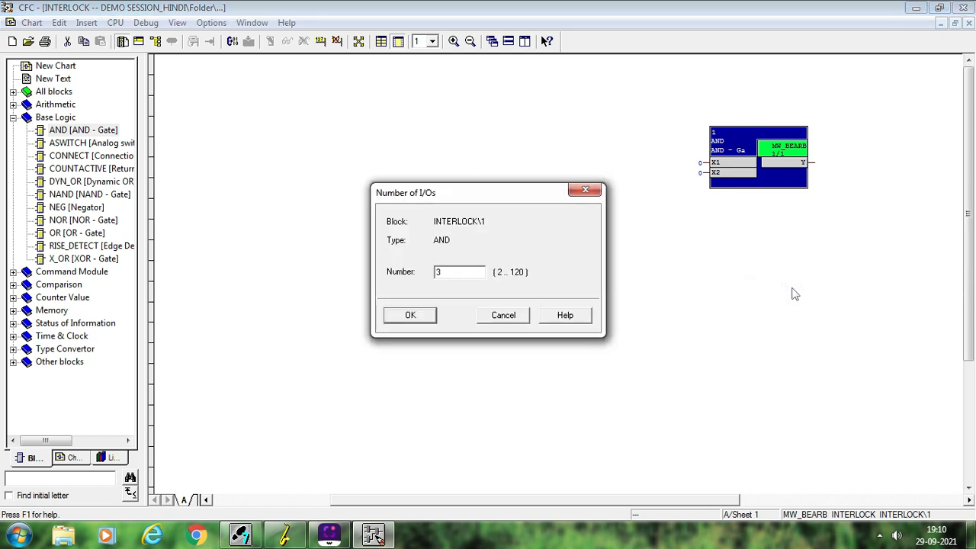
key("Return")
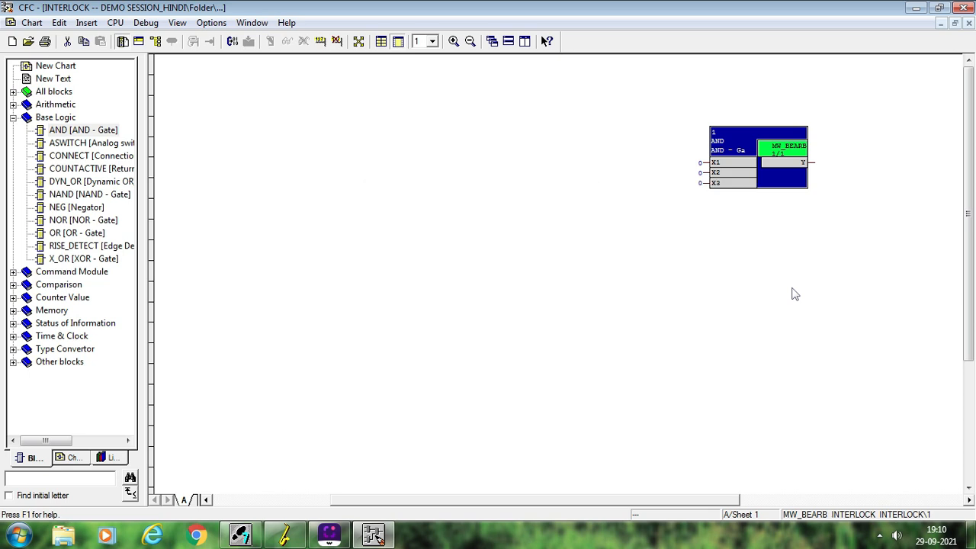
mouse_move(737, 165)
left_click(13, 349)
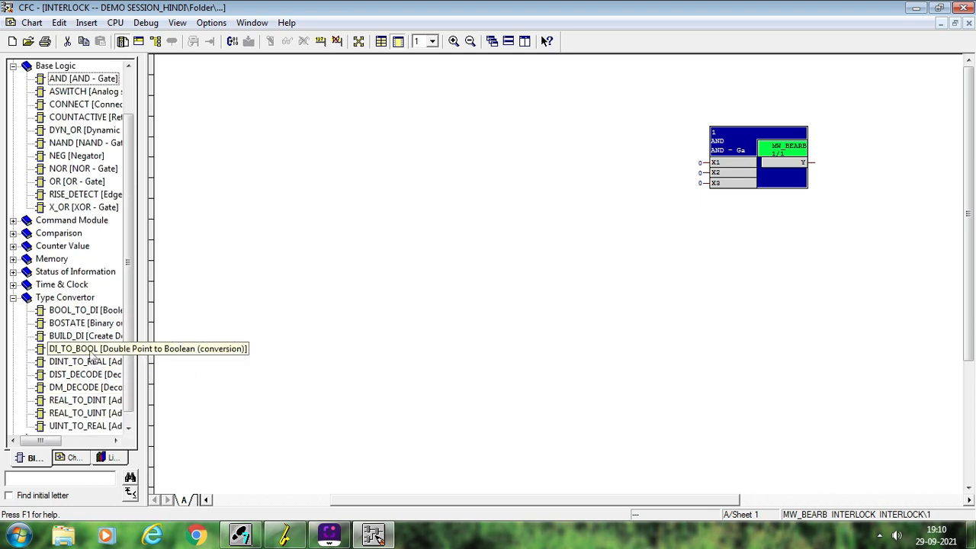
Try a DI_TO_BOOL block in the upper left area of the chart and delete it.
left_click(90, 353)
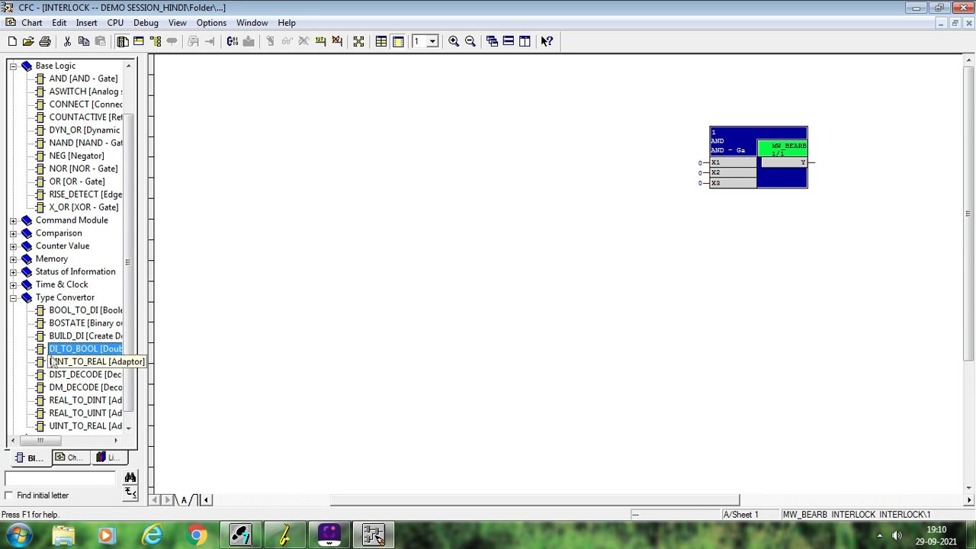
left_click_drag(67, 350, 364, 133)
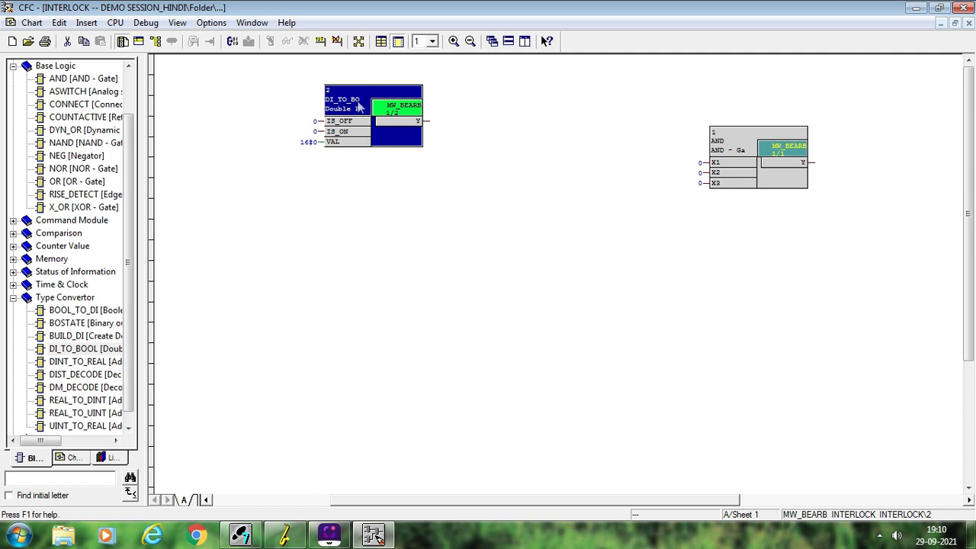
key("Delete")
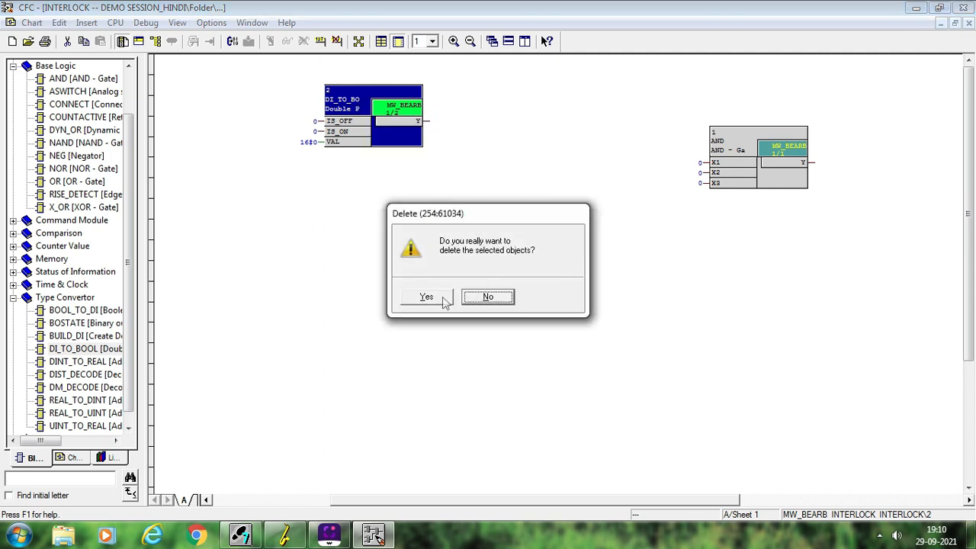
left_click(427, 297)
Place a DM_DECODE block in the upper left area of the chart and connect its Val input to the Control Device CB double-point indication.
left_click_drag(111, 389, 364, 105)
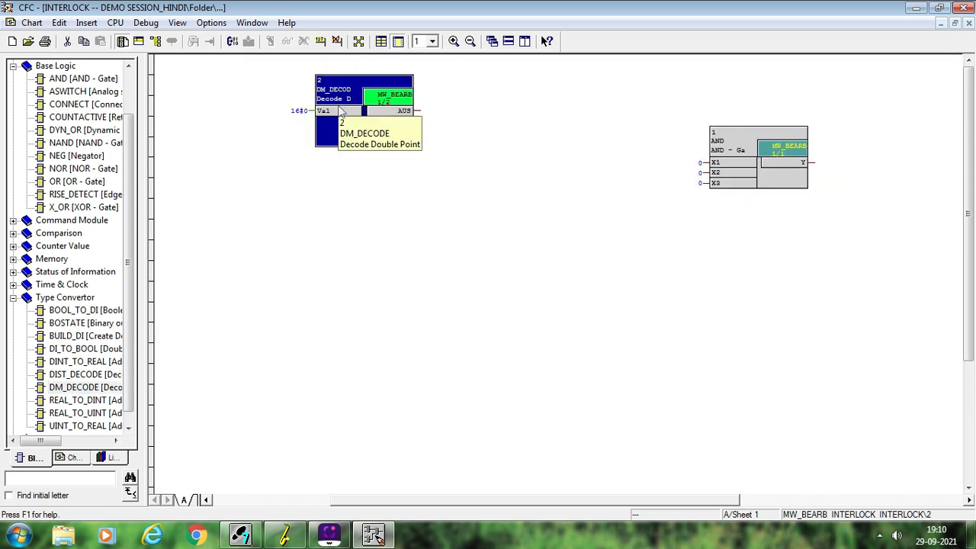
right_click(338, 113)
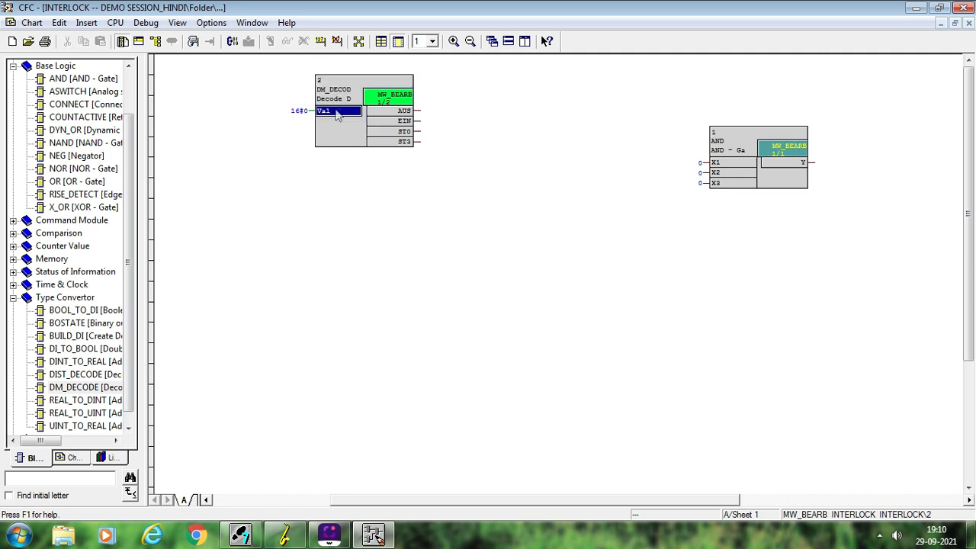
left_click(383, 152)
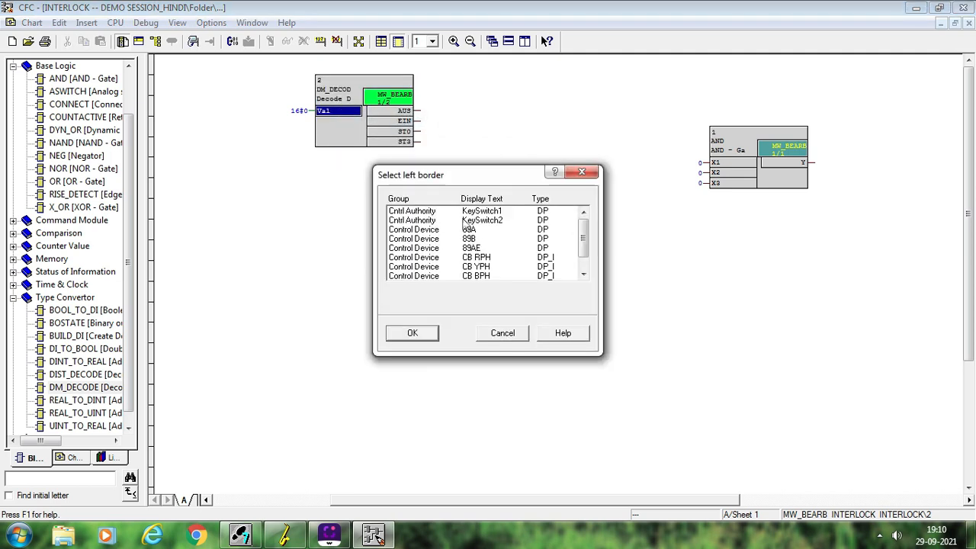
left_click(583, 275)
left_click(583, 275)
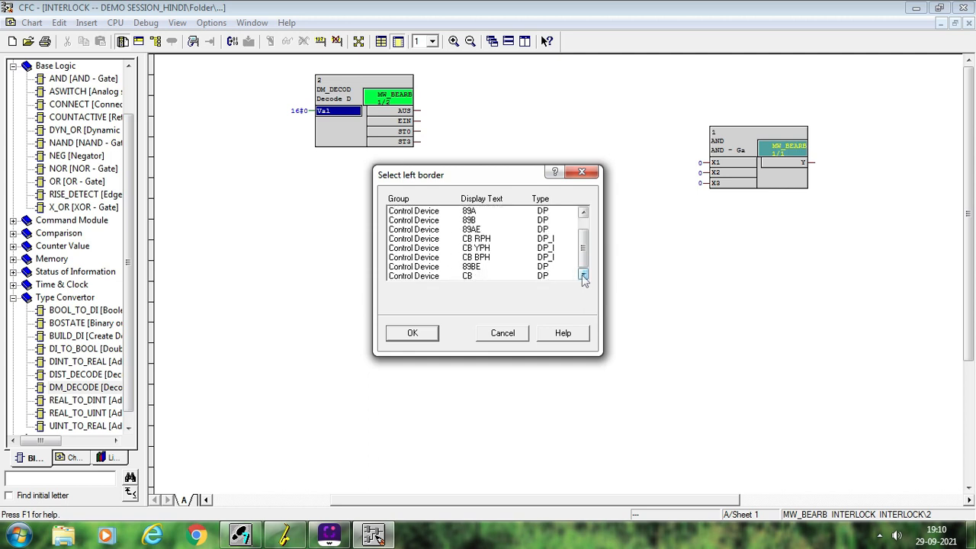
left_click(541, 277)
left_click(418, 334)
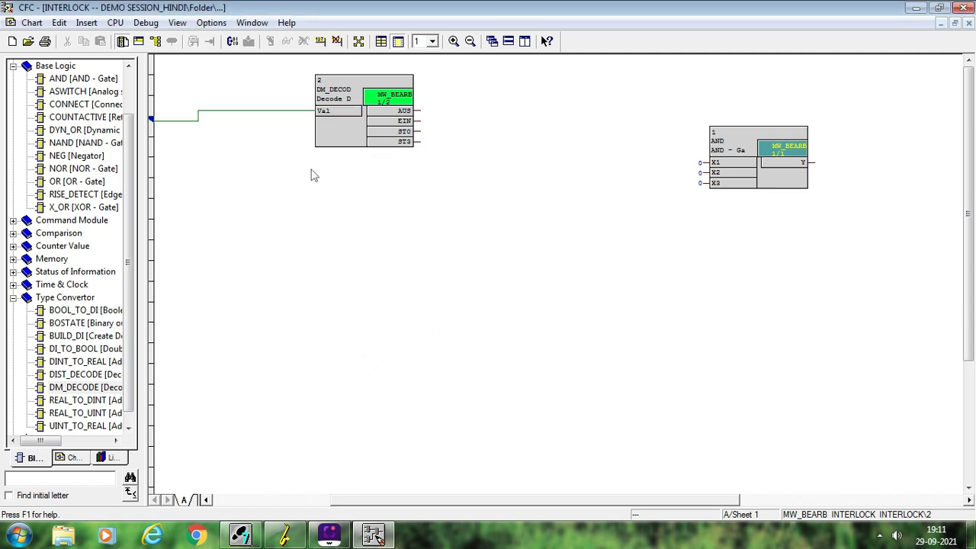
Shift the DM_DECODE block slightly so its Val input lines up straight with the incoming CB connection.
left_click(355, 107)
left_click_drag(355, 107, 373, 117)
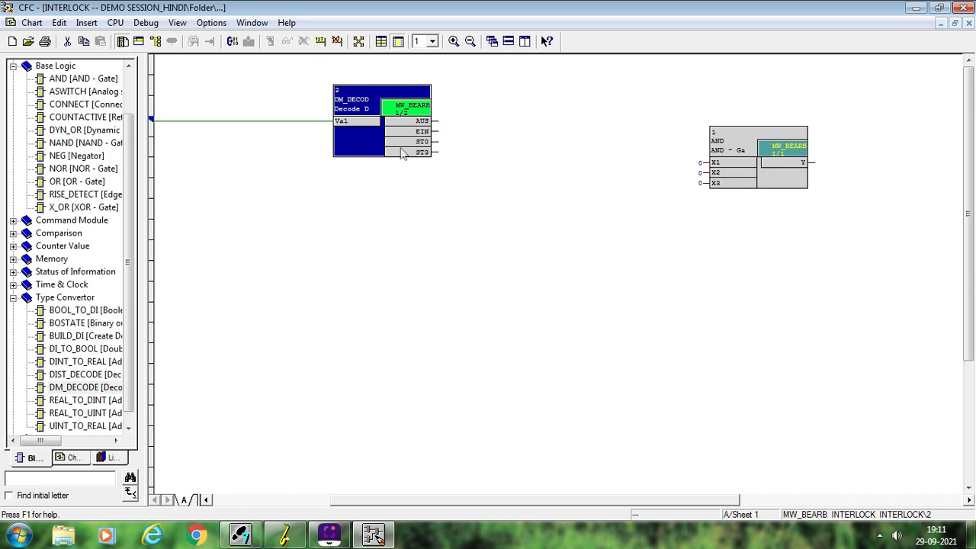
mouse_move(402, 151)
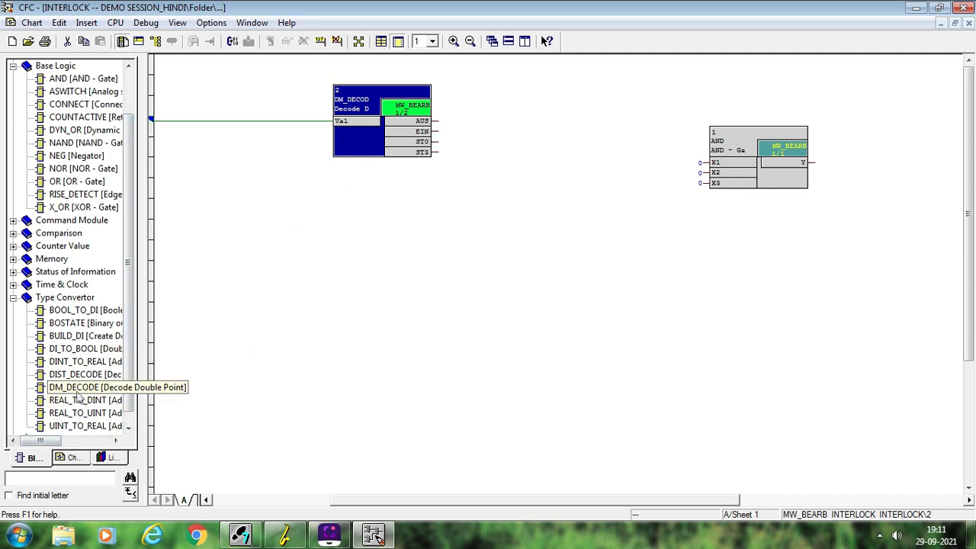
Place a second DM_DECODE block and a DIST_DECODE block below the first decoder, connecting the new DM_DECODE's Val input to Control Device 89AE.
left_click_drag(78, 396, 376, 219)
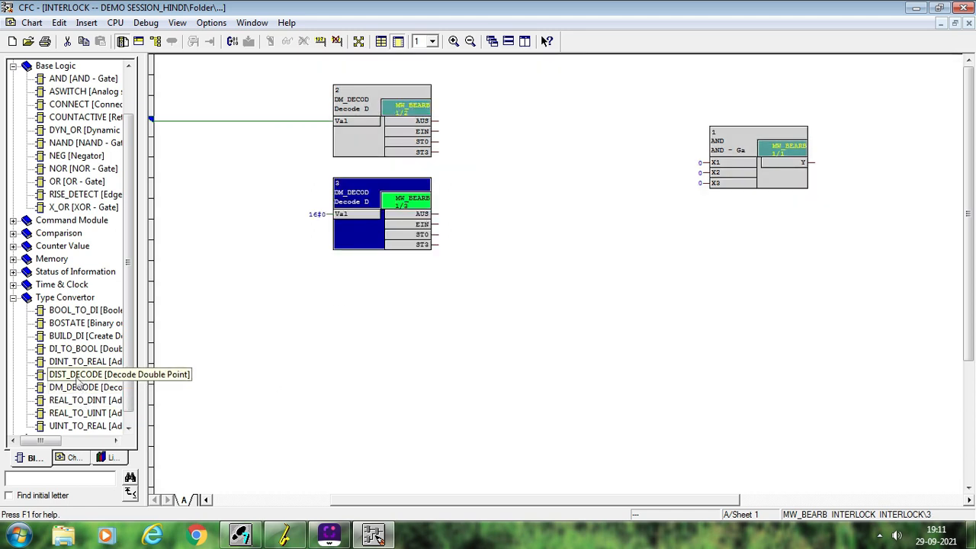
left_click_drag(77, 380, 367, 299)
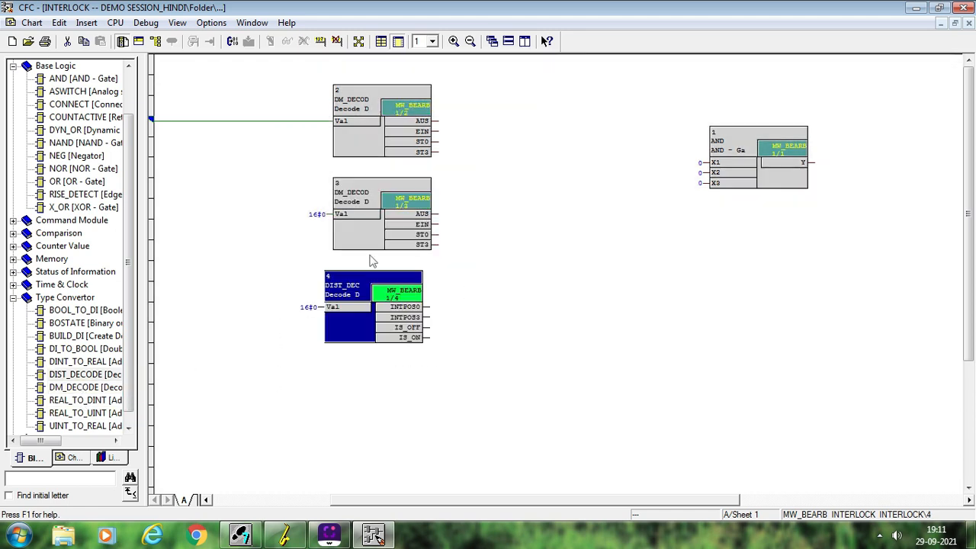
right_click(363, 218)
left_click(385, 221)
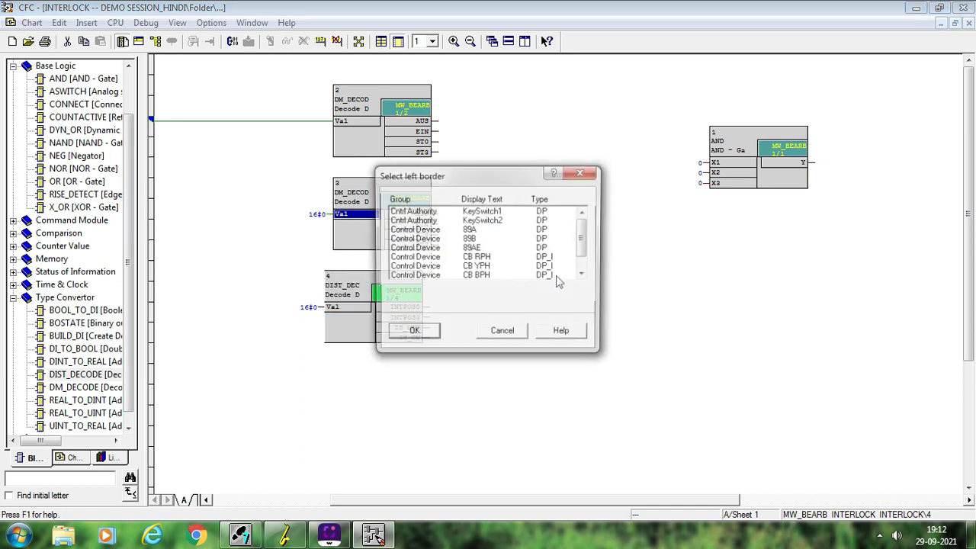
left_click(487, 249)
left_click(429, 336)
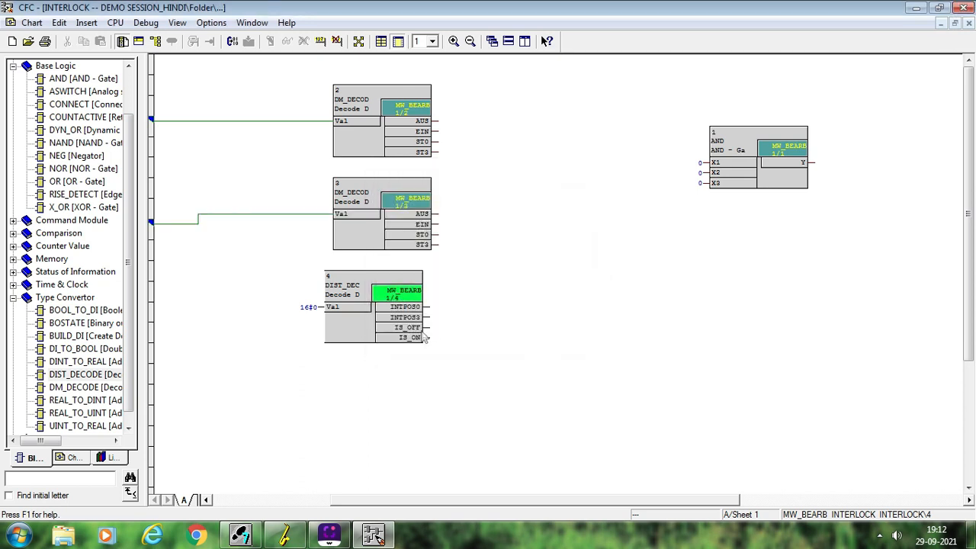
Try connecting the DIST_DECODE block's Val input to Control Device 89BE, and delete the block.
right_click(364, 308)
left_click(526, 315)
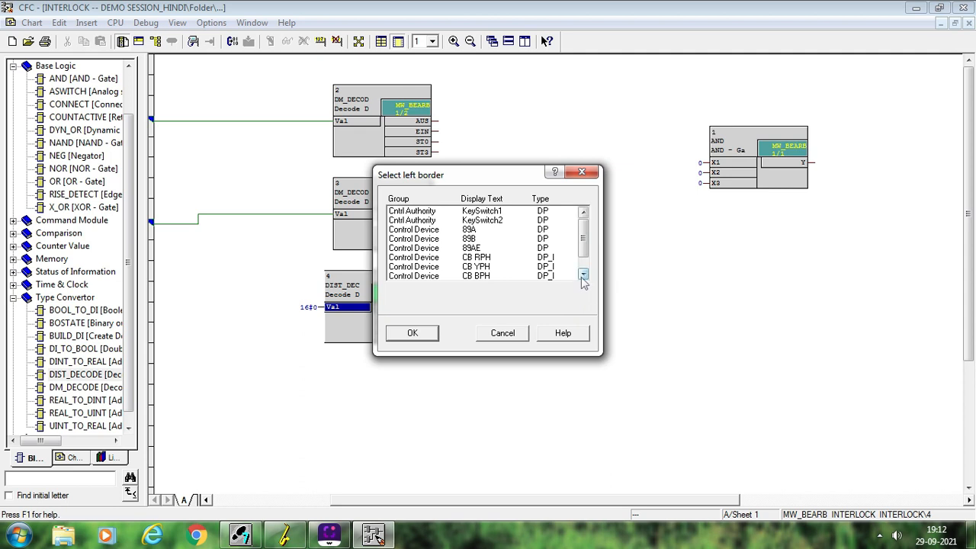
left_click(583, 273)
left_click(583, 274)
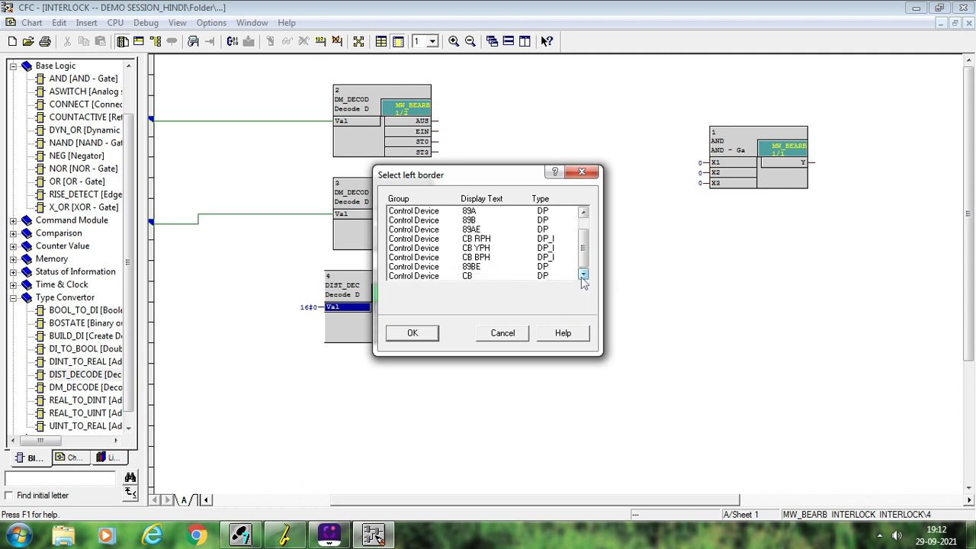
left_click(494, 267)
left_click(425, 336)
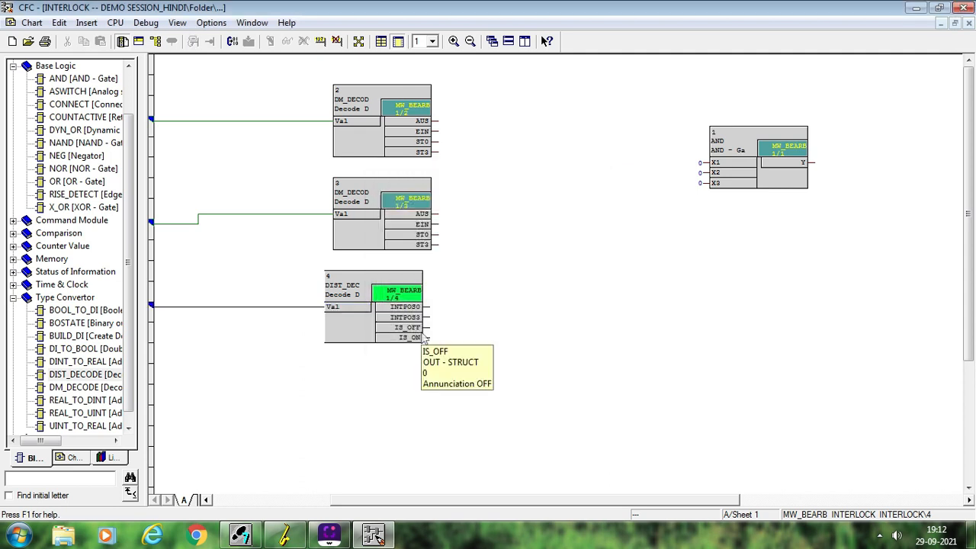
left_click(358, 294)
key("Delete")
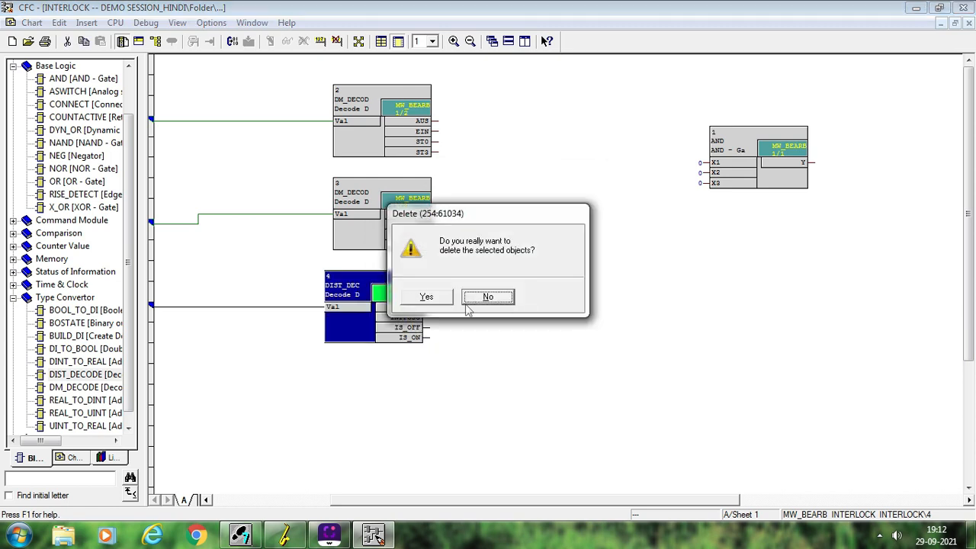
left_click(429, 297)
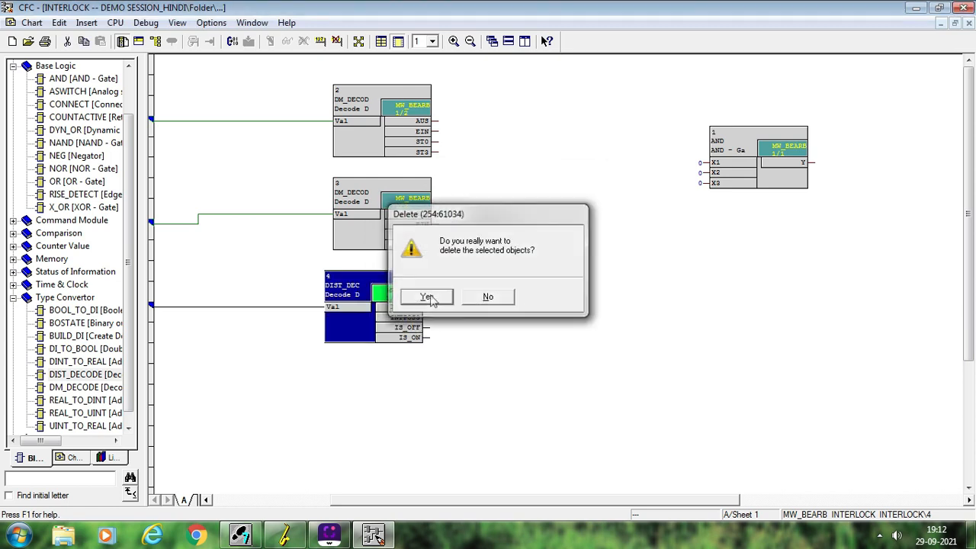
Place a third DM_DECODE block below the other two and connect its Val input to the Control Device 89BE double-point indication.
left_click_drag(89, 389, 375, 320)
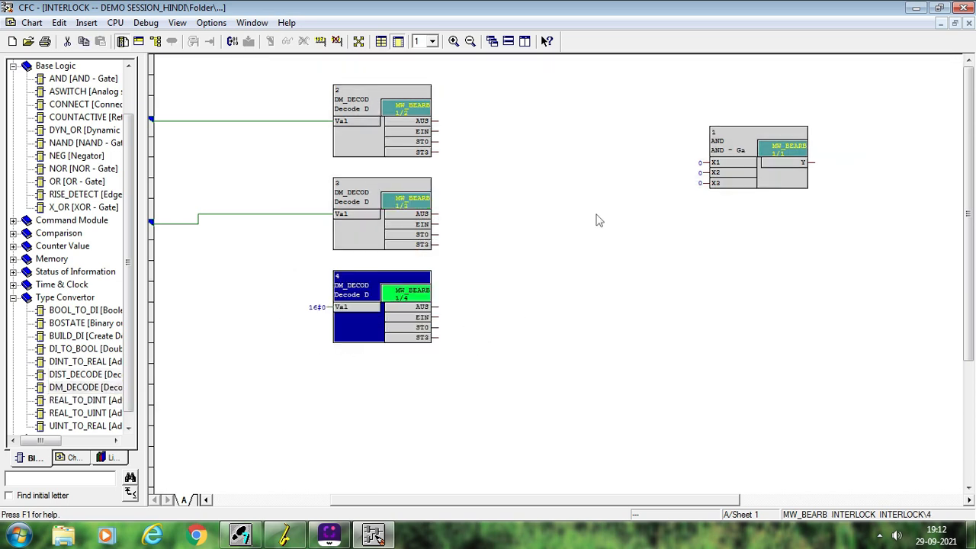
right_click(361, 311)
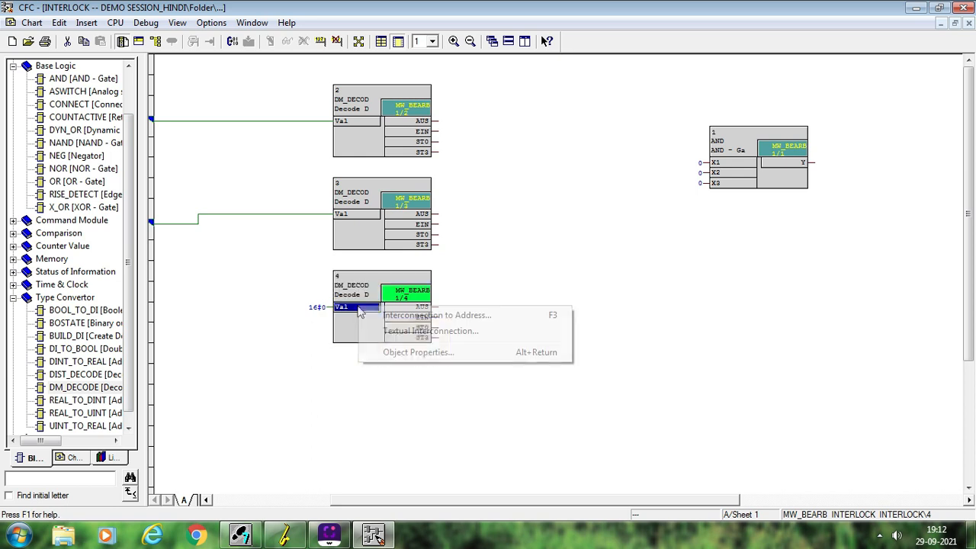
left_click(404, 313)
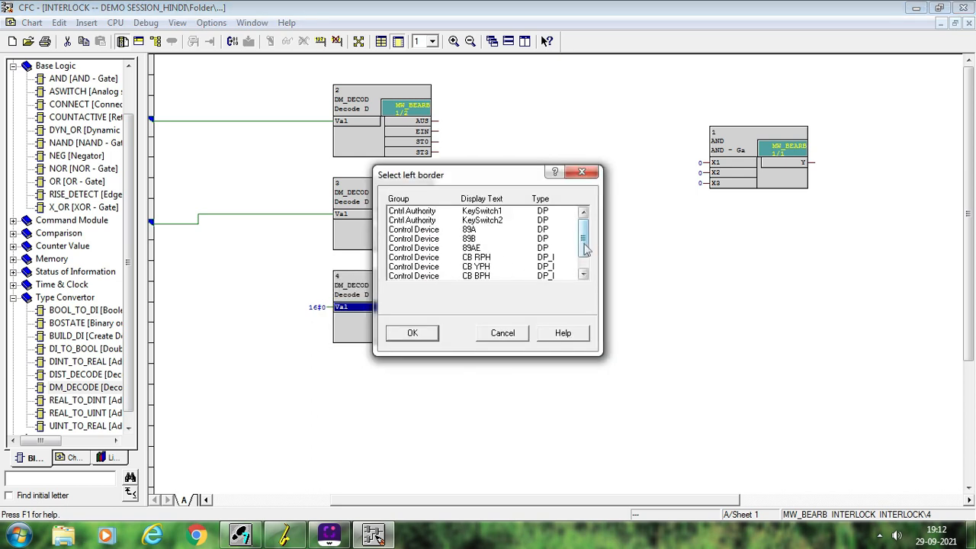
left_click_drag(584, 247, 585, 255)
left_click(542, 266)
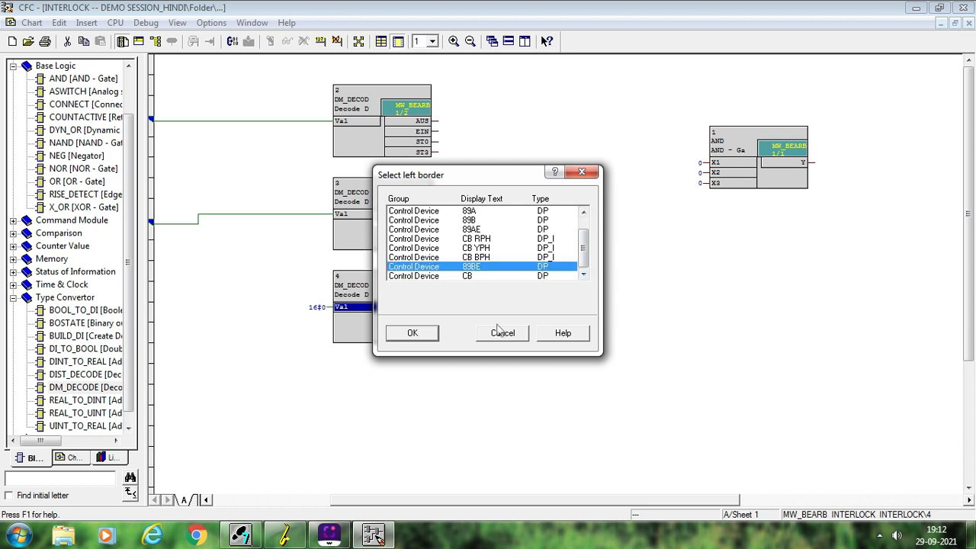
left_click(413, 333)
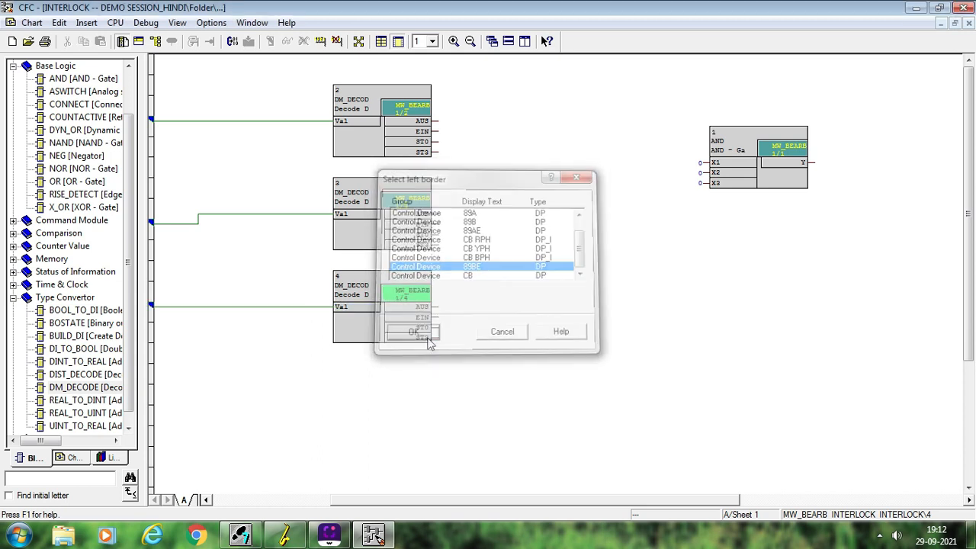
Connect the AUS outputs of the three DM_DECODE blocks, in order, to the AND gate's inputs X1, X2 and X3.
left_click(413, 122)
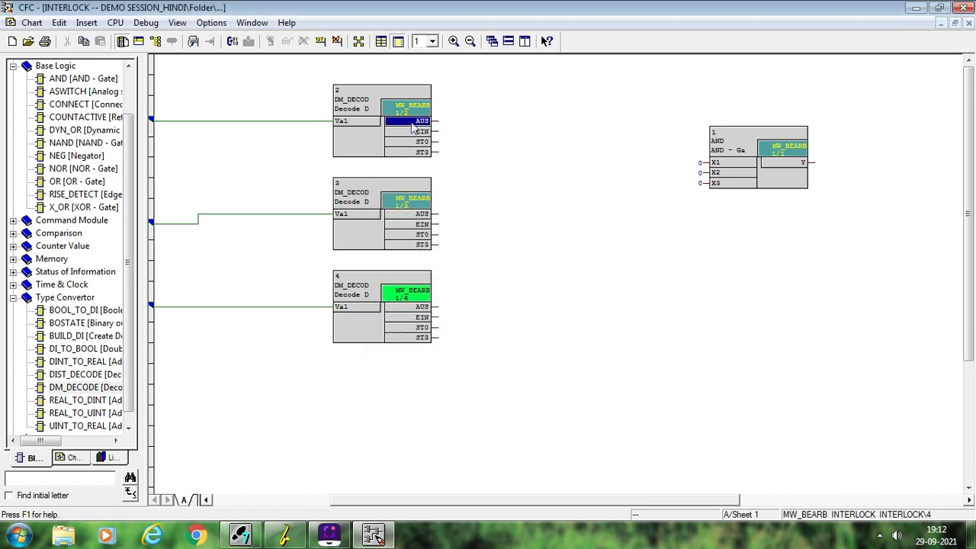
left_click(747, 164)
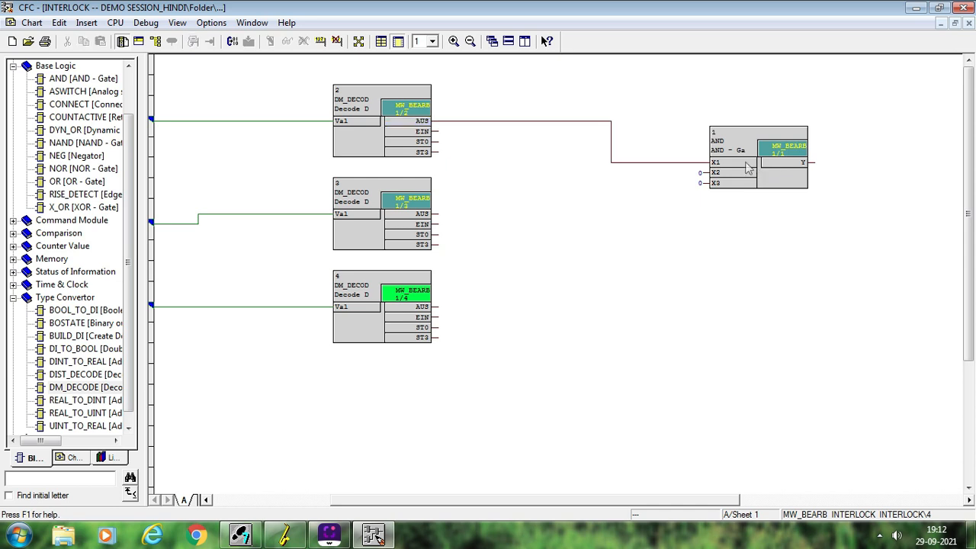
left_click(412, 215)
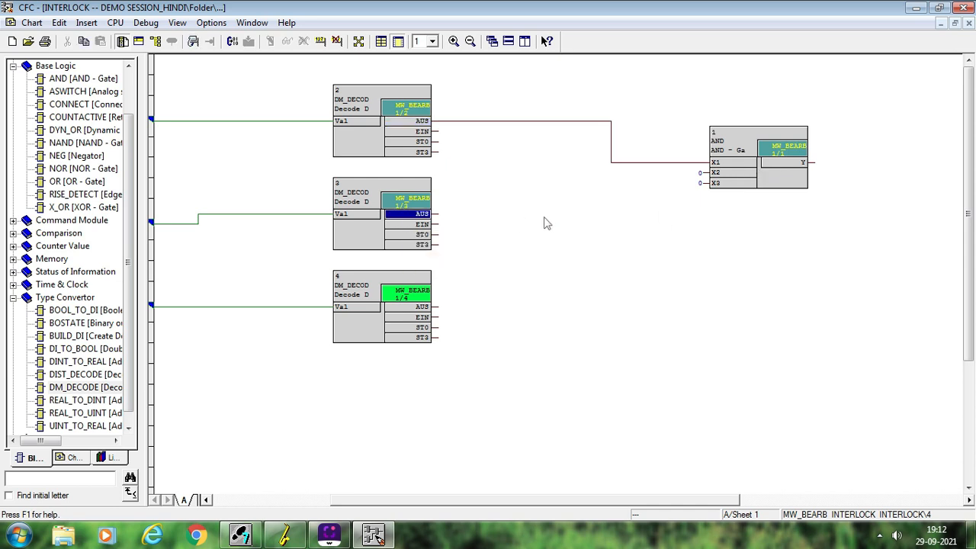
left_click(721, 175)
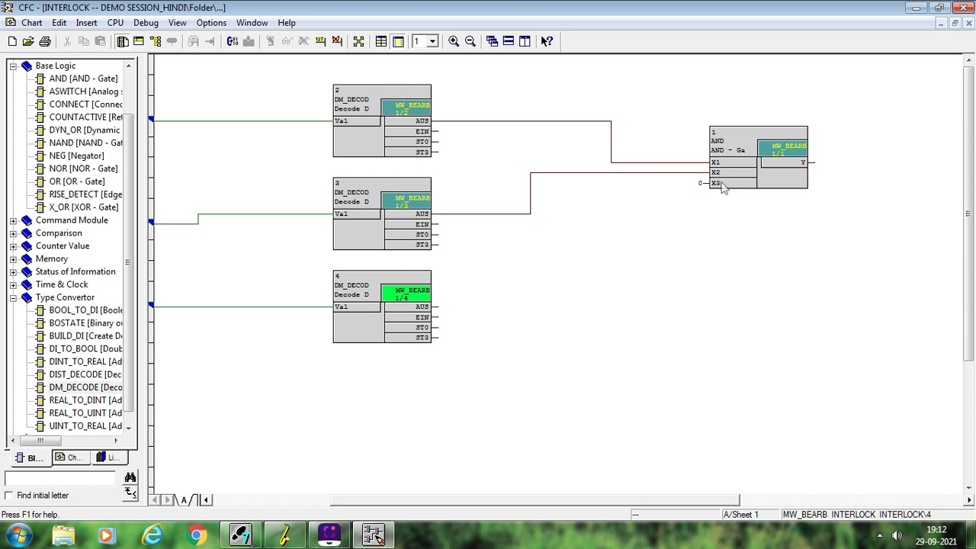
left_click(721, 184)
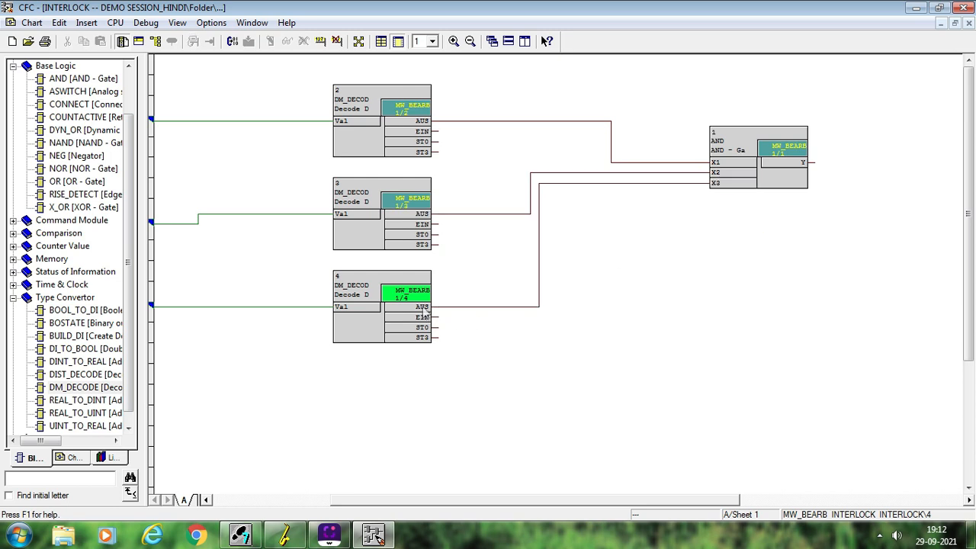
left_click(422, 308)
Connect the AND gate's Y output to the Control Device 89A IL single-point signal.
right_click(790, 164)
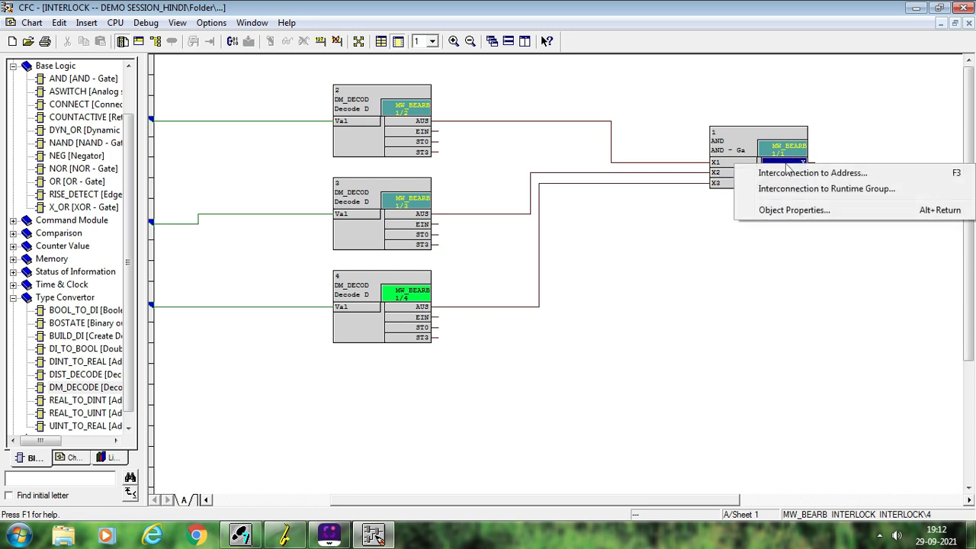
left_click(791, 175)
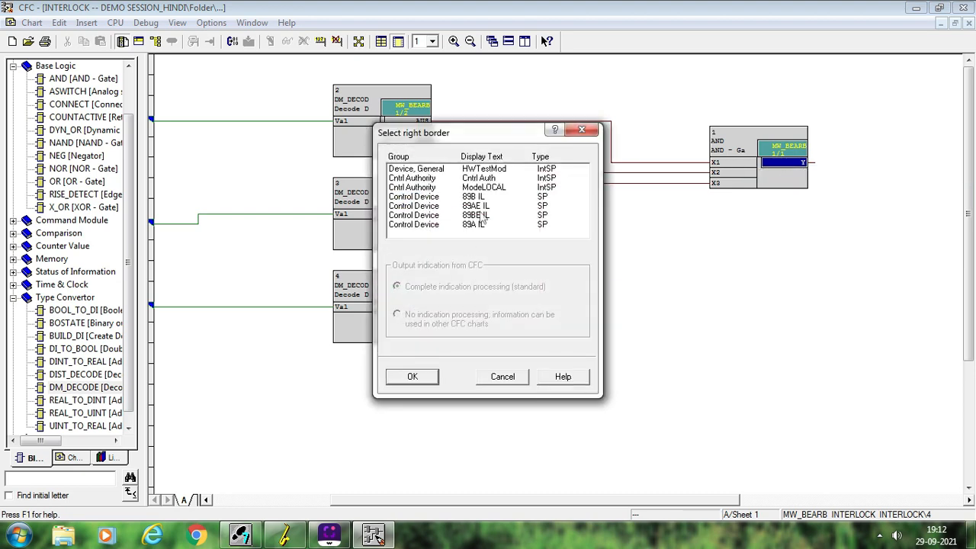
left_click(481, 225)
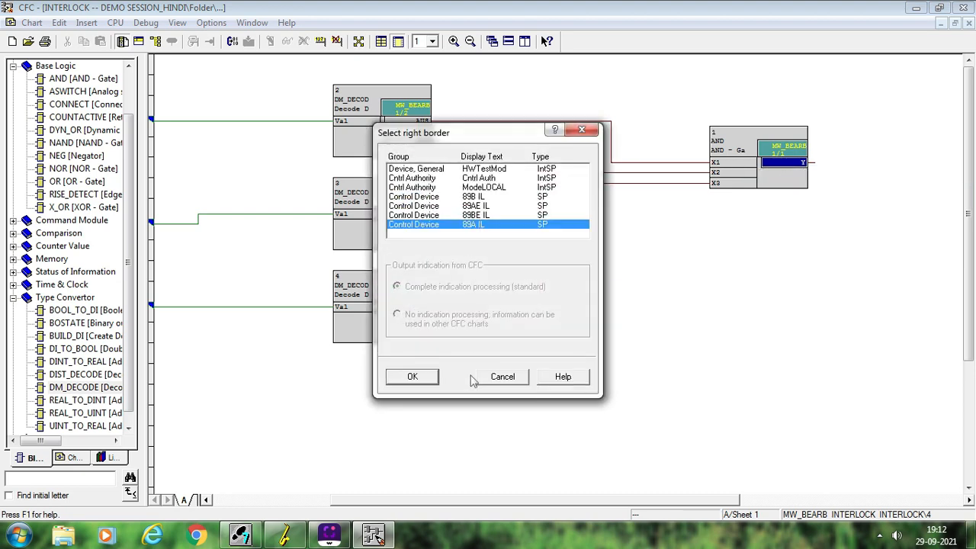
left_click(434, 381)
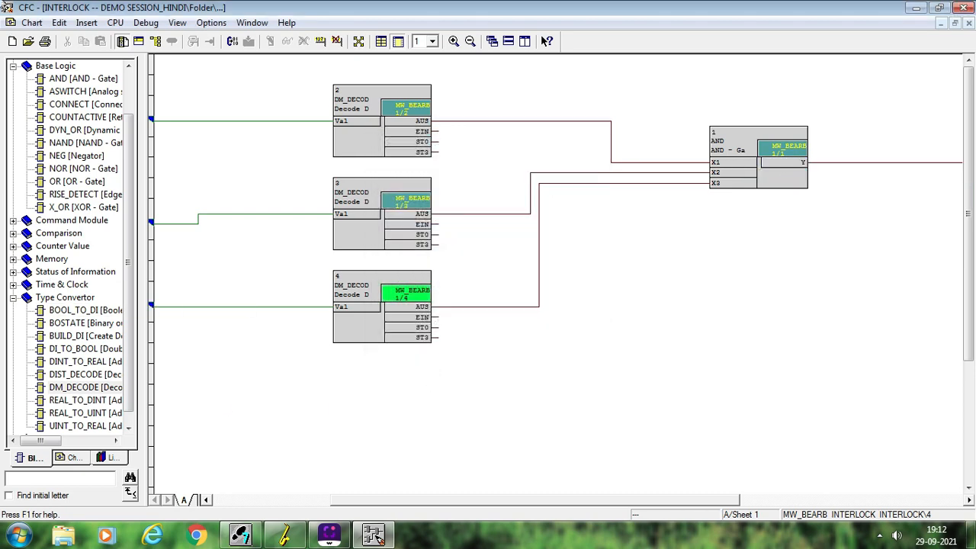
Check the consistency of the charts as a program and review the resulting protocol.
left_click(32, 22)
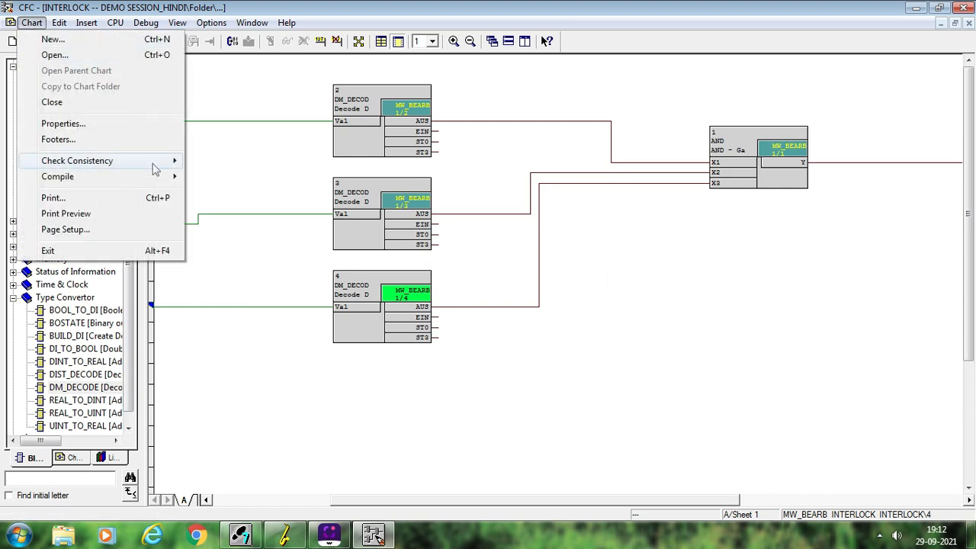
mouse_move(153, 163)
left_click(213, 165)
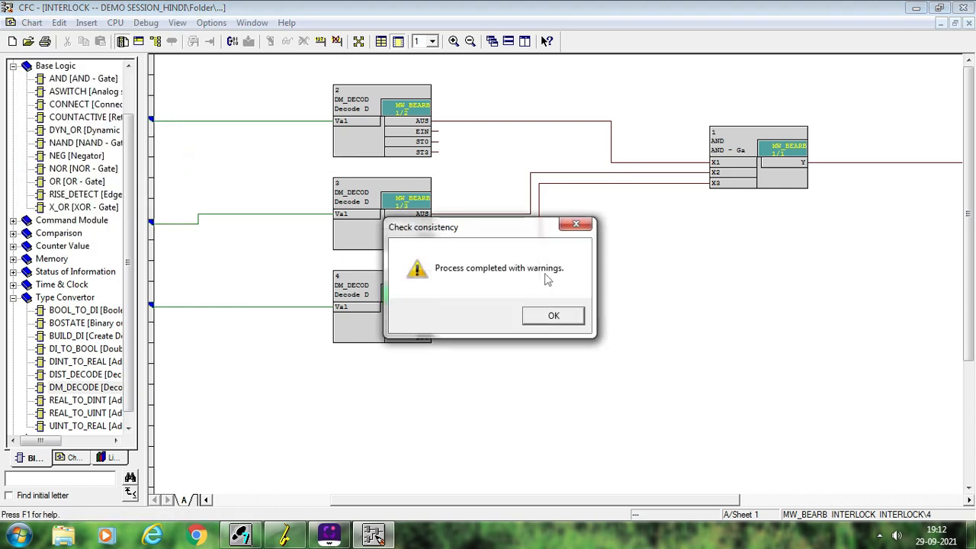
left_click(553, 316)
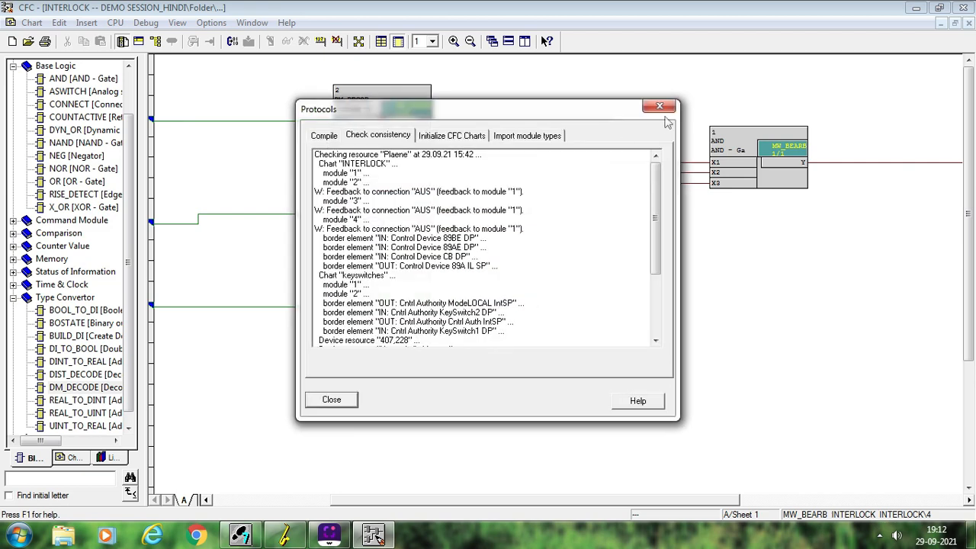
left_click(660, 107)
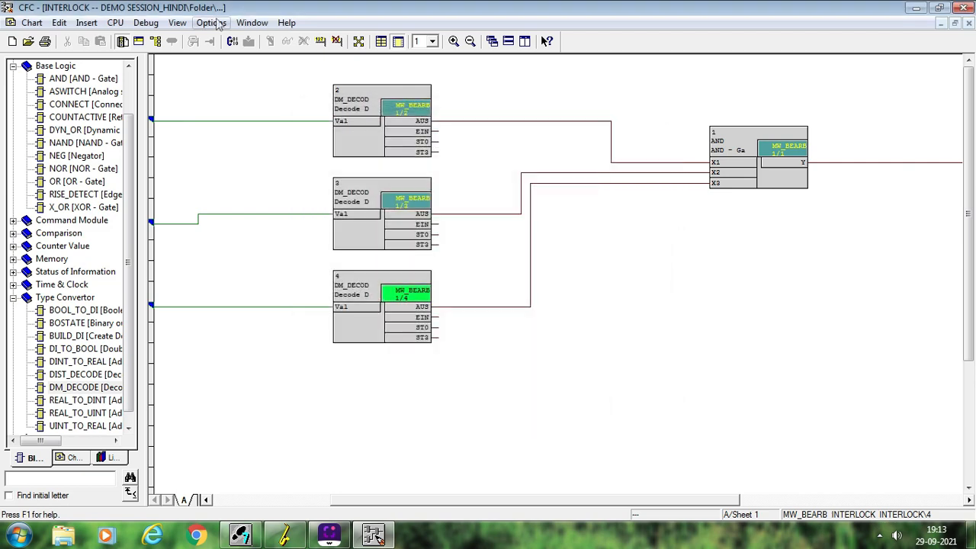
Optimize the run sequence of the blocks and repeat the consistency check on the charts as a program.
left_click(217, 23)
left_click(263, 150)
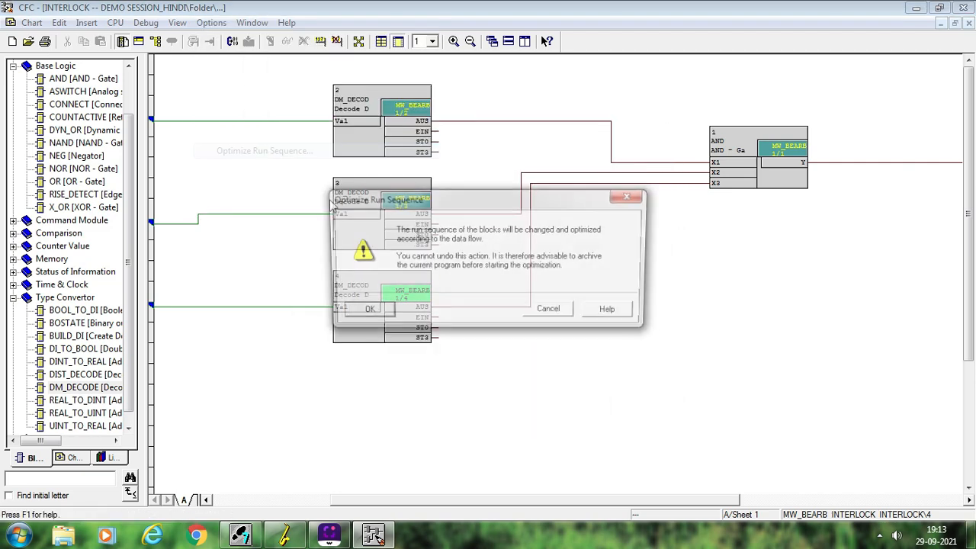
left_click(364, 313)
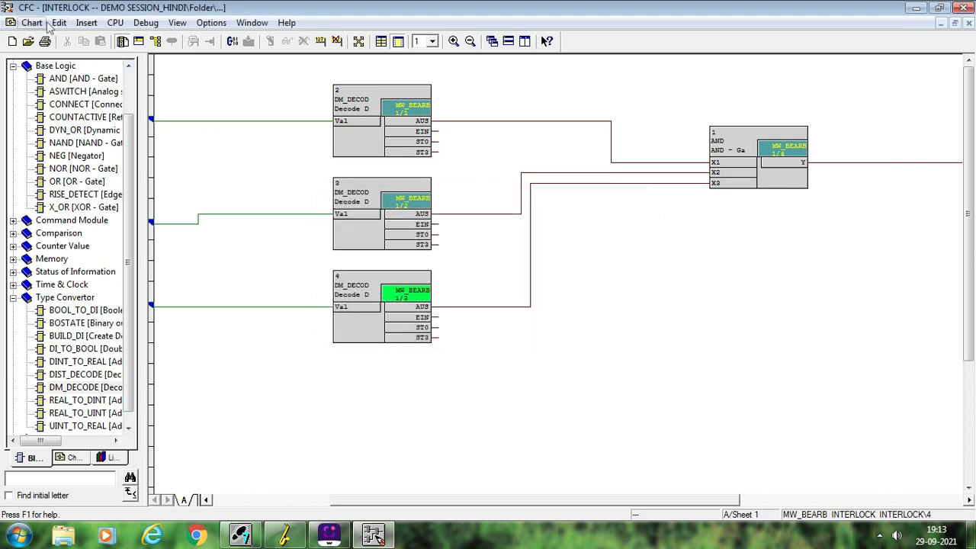
left_click(31, 23)
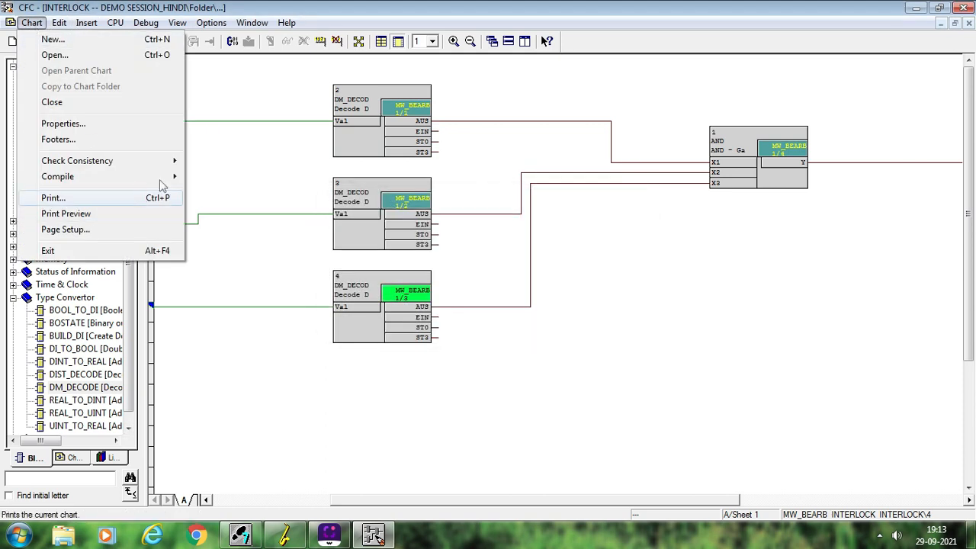
mouse_move(168, 162)
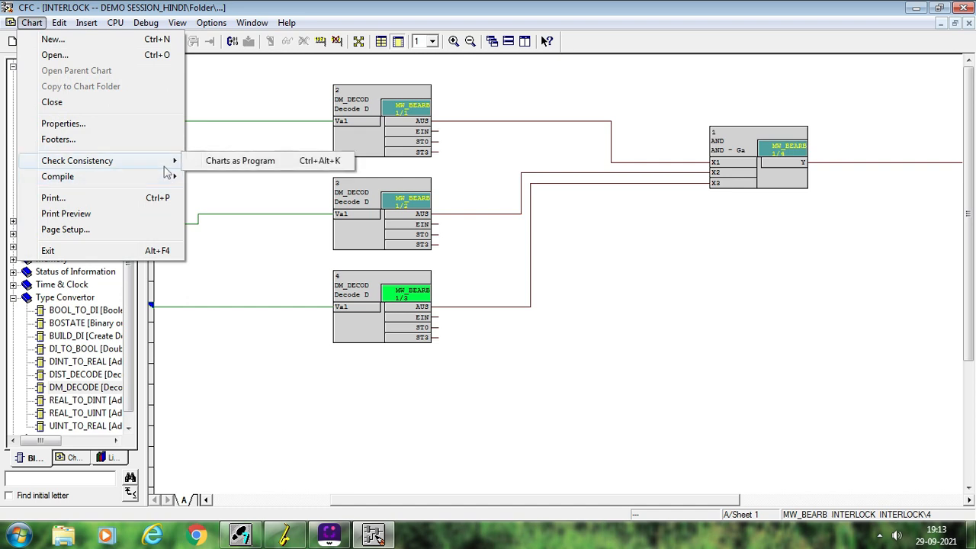
left_click(232, 161)
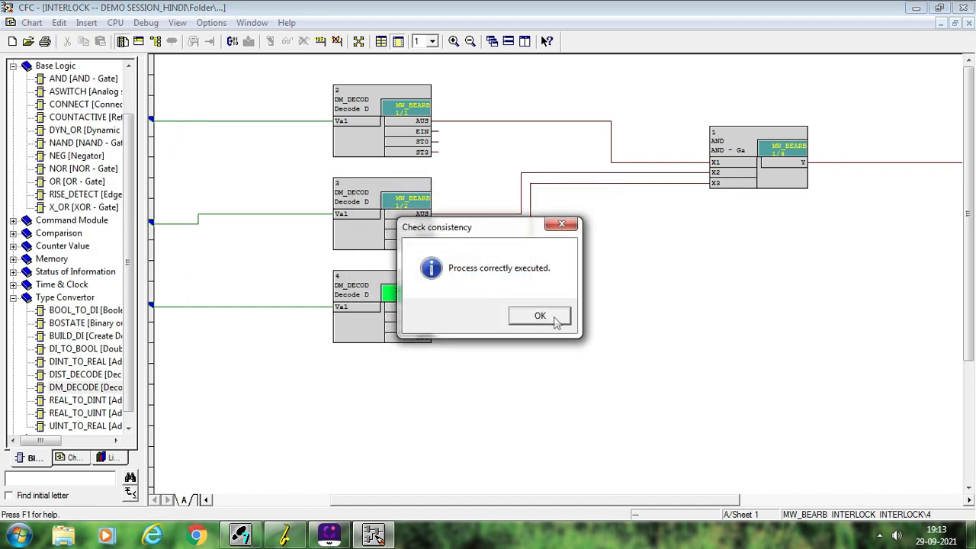
left_click(540, 315)
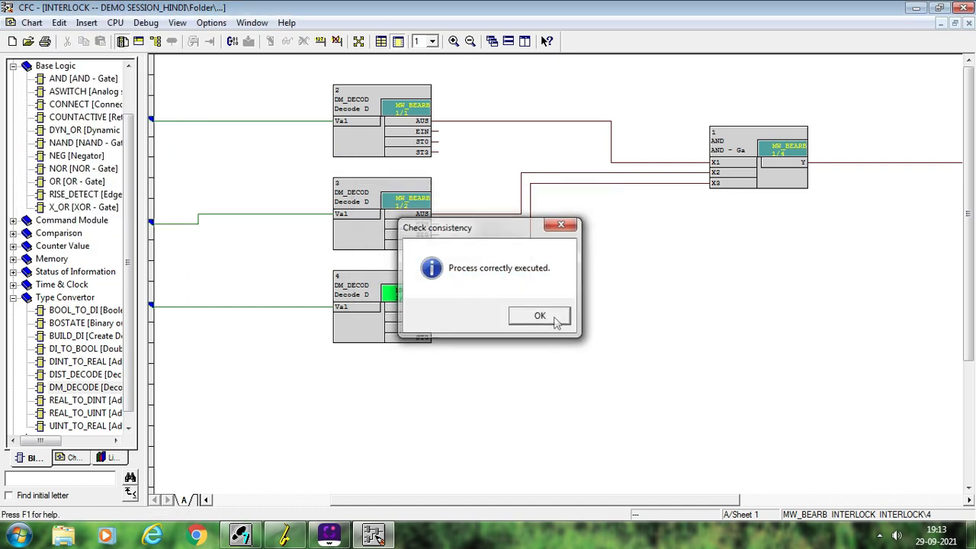
Compile the charts as a program.
left_click(29, 23)
mouse_move(77, 183)
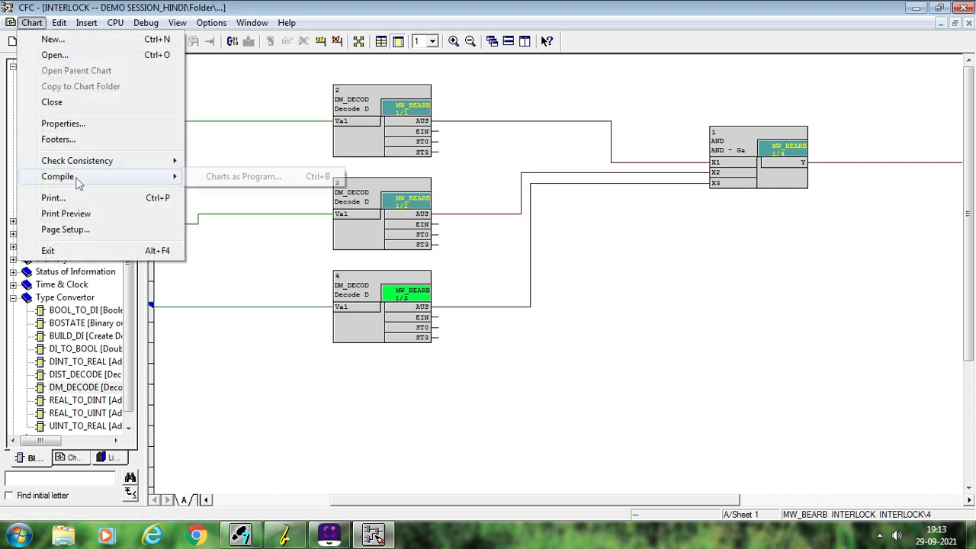
left_click(234, 176)
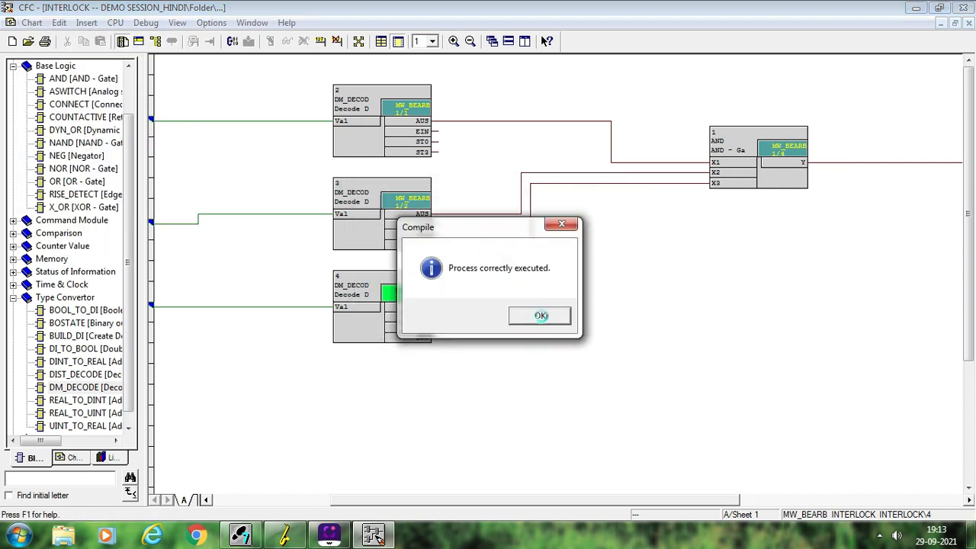
Close the compiled INTERLOCK chart and the CFC editor, and save the 6MD663 device settings in DIGSI.
left_click(539, 314)
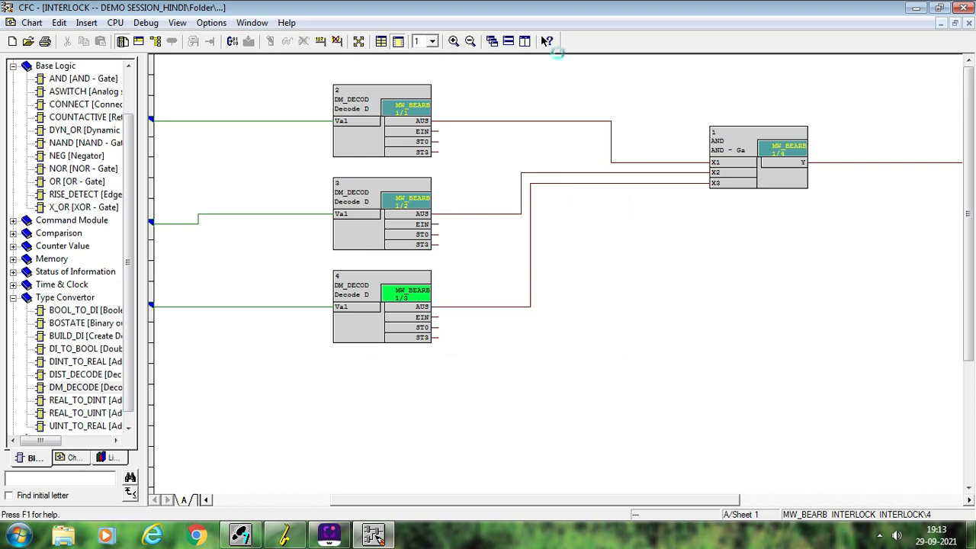
left_click(968, 23)
left_click(964, 8)
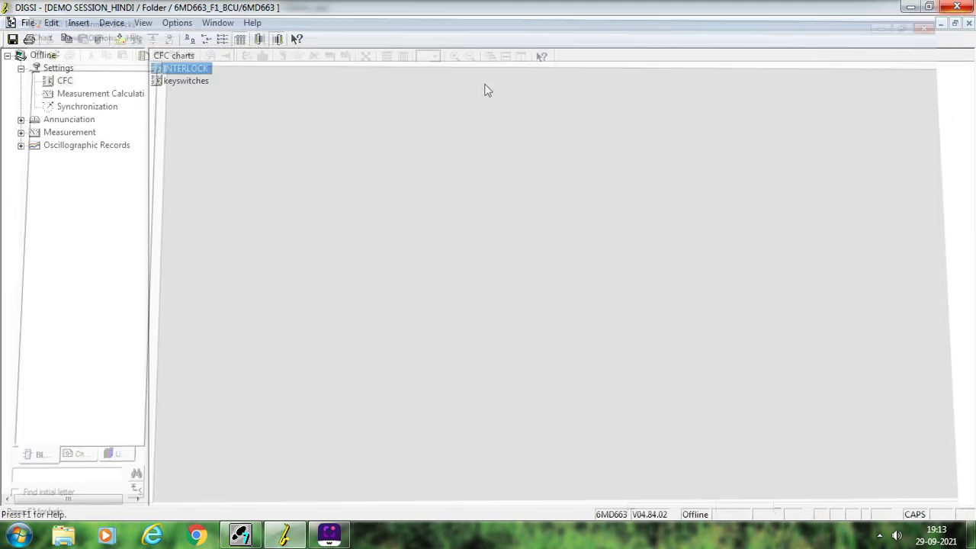
left_click(12, 39)
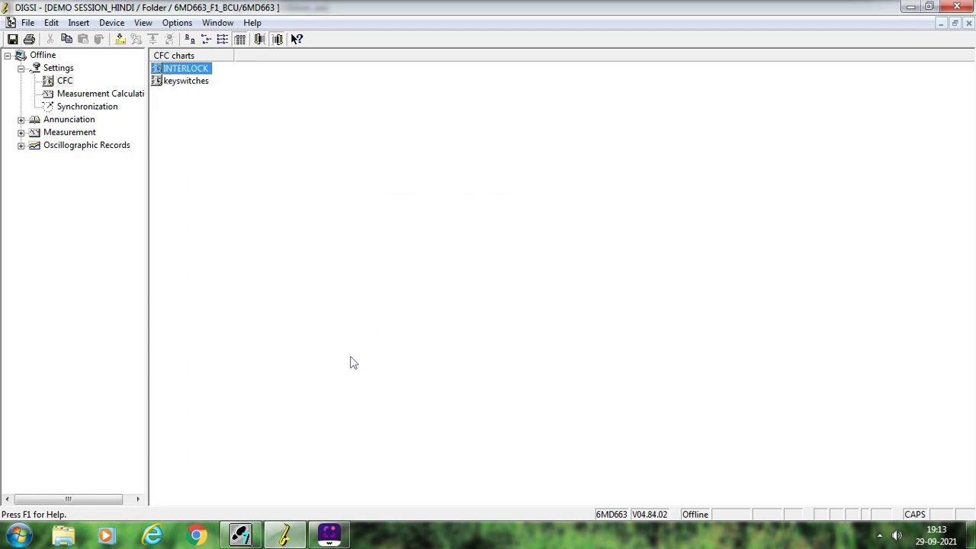
Reopen the INTERLOCK chart in CFC and place a DI_TO_BOOL type converter block in the empty area below the AND gate.
double_click(182, 73)
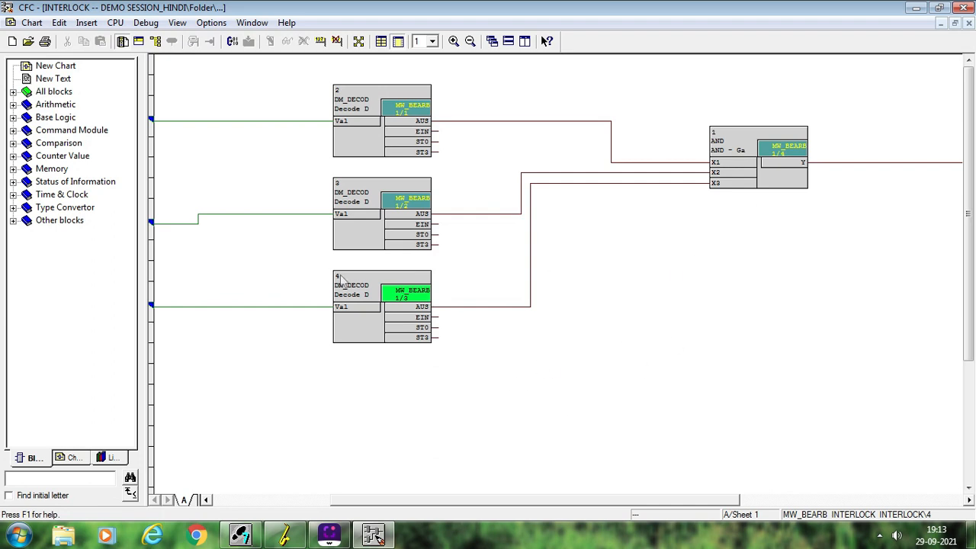
left_click(13, 207)
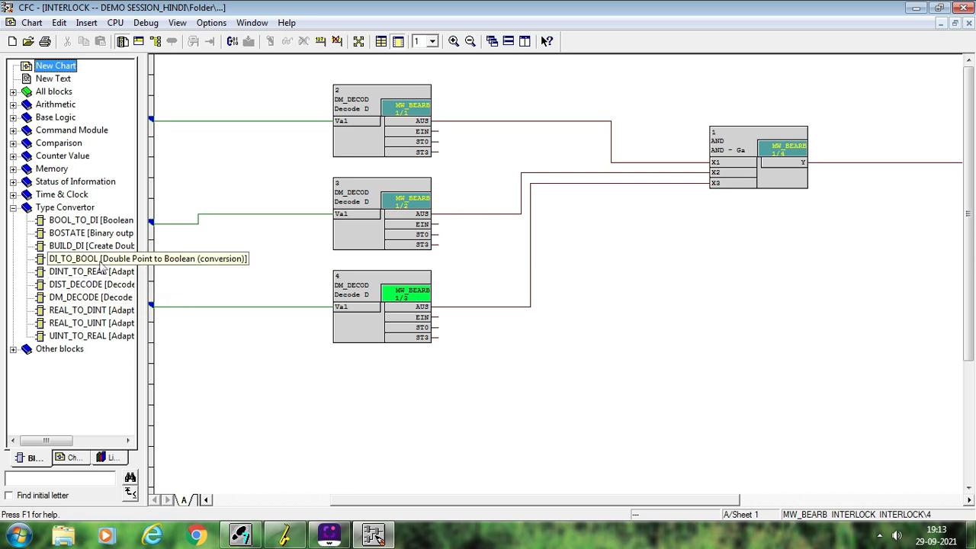
left_click_drag(101, 264, 631, 435)
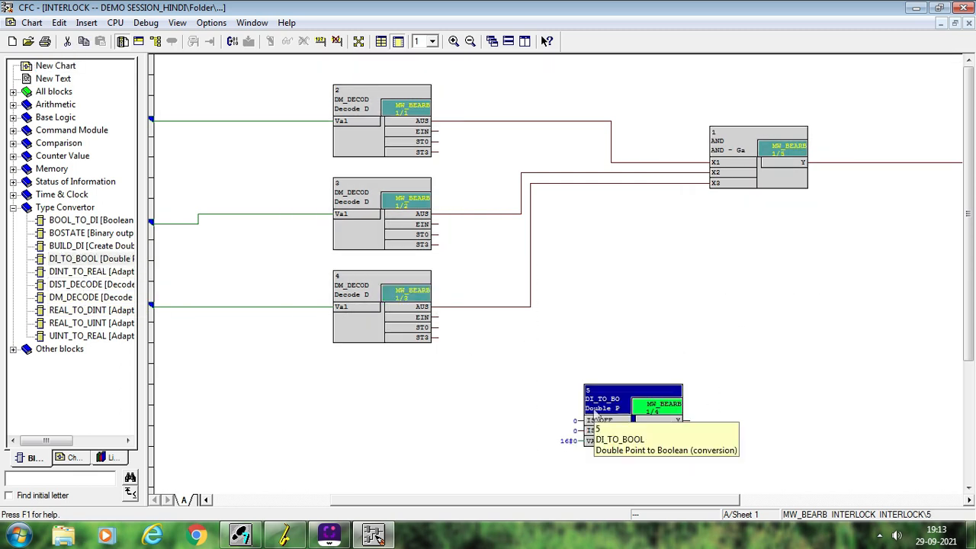
left_click(388, 125)
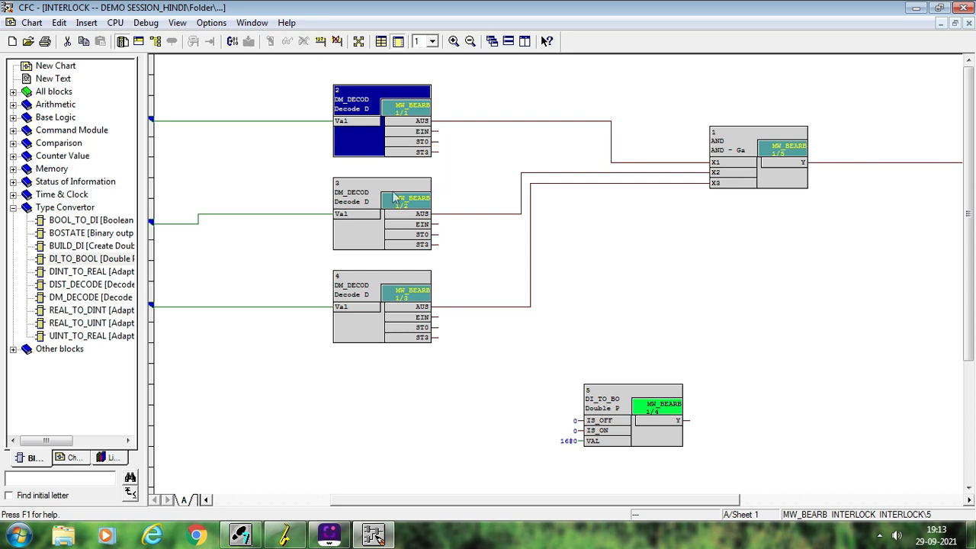
left_click(614, 402)
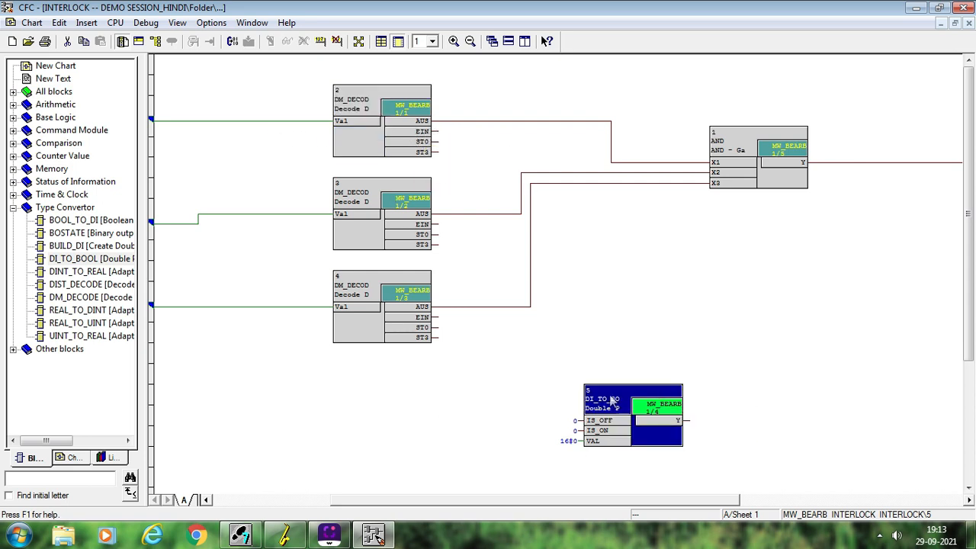
Connect the DI_TO_BOOL block's VAL input to the Control Device 89A double-point signal on the left border.
right_click(599, 447)
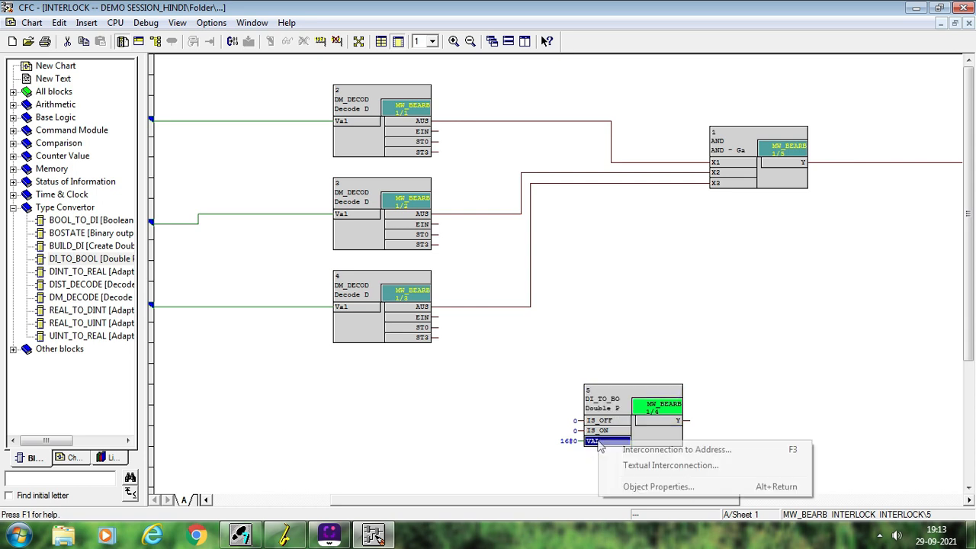
left_click(612, 450)
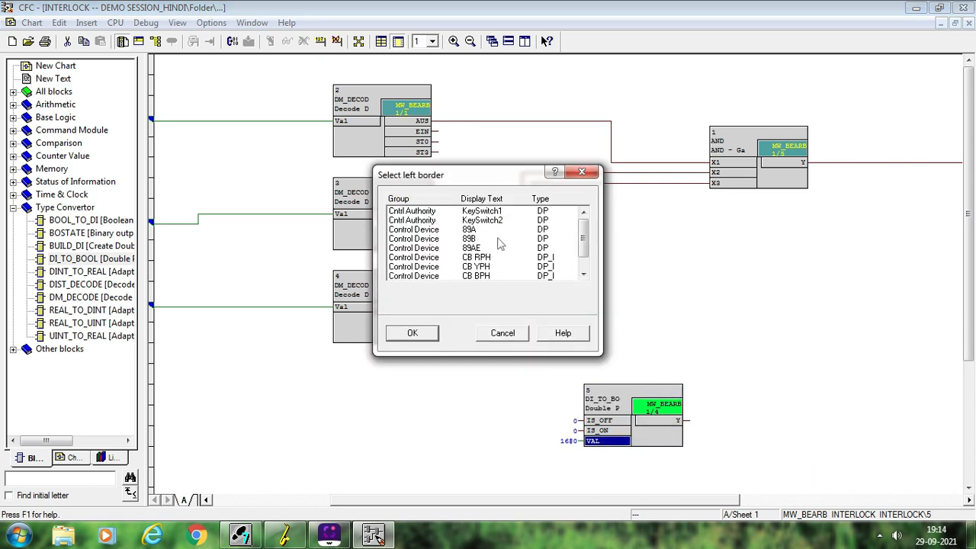
left_click(474, 233)
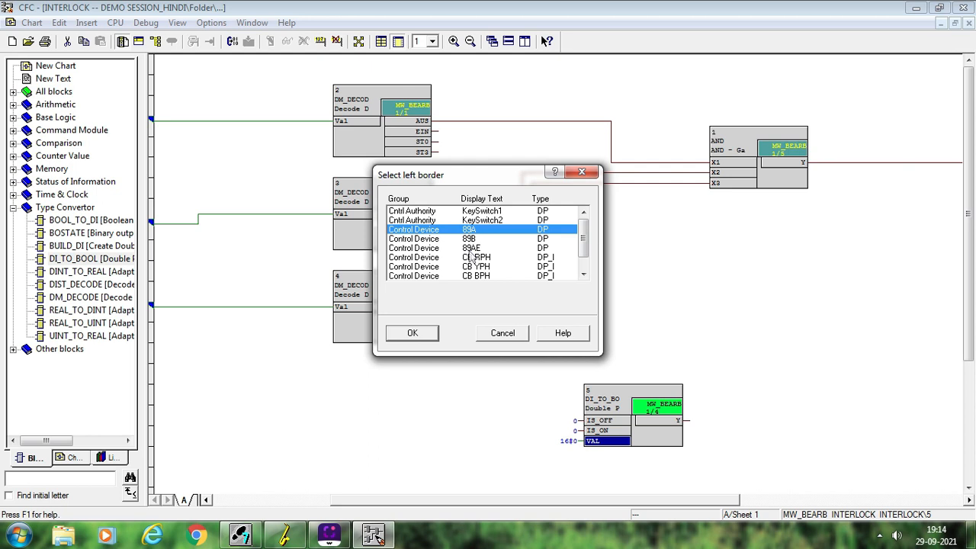
left_click(412, 333)
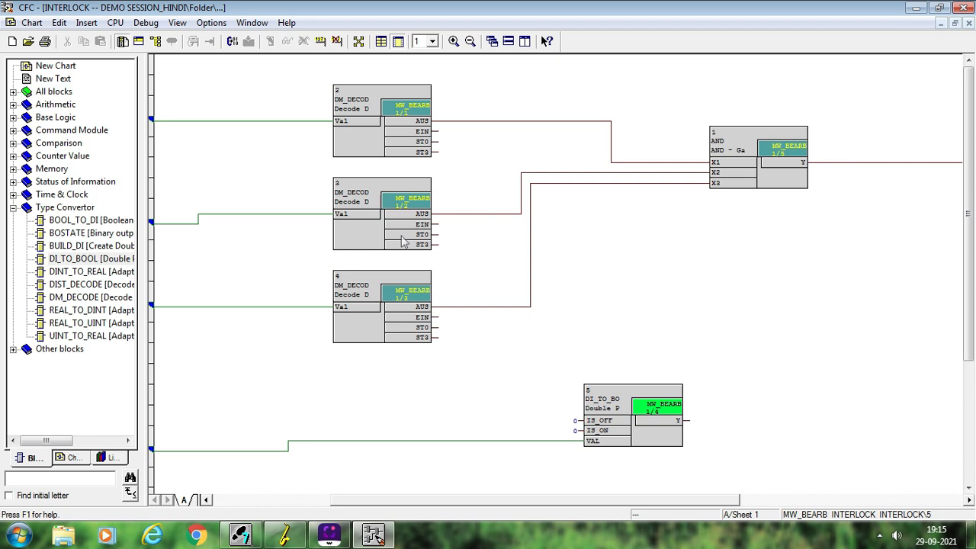
Delete the DI_TO_BOOL block from the INTERLOCK chart.
left_click(627, 404)
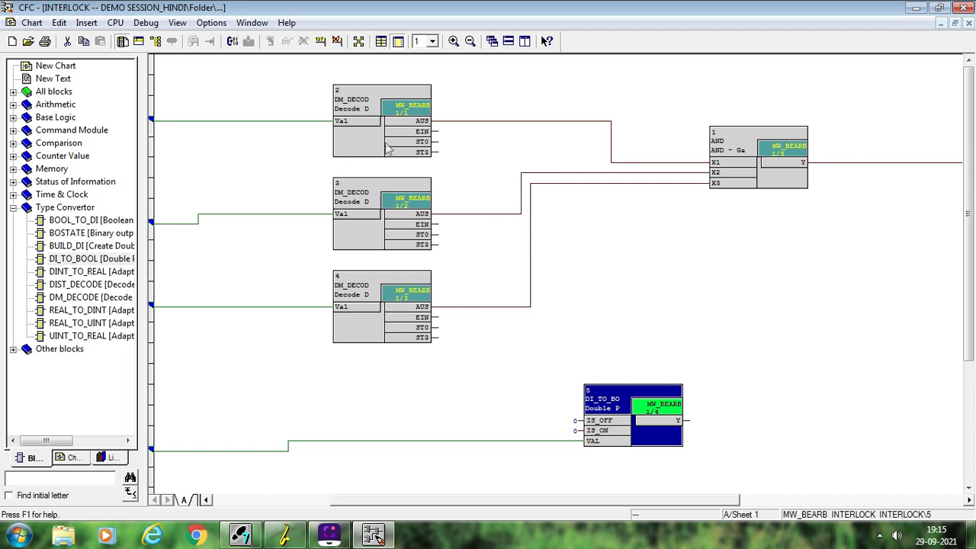
mouse_move(398, 146)
key("Delete")
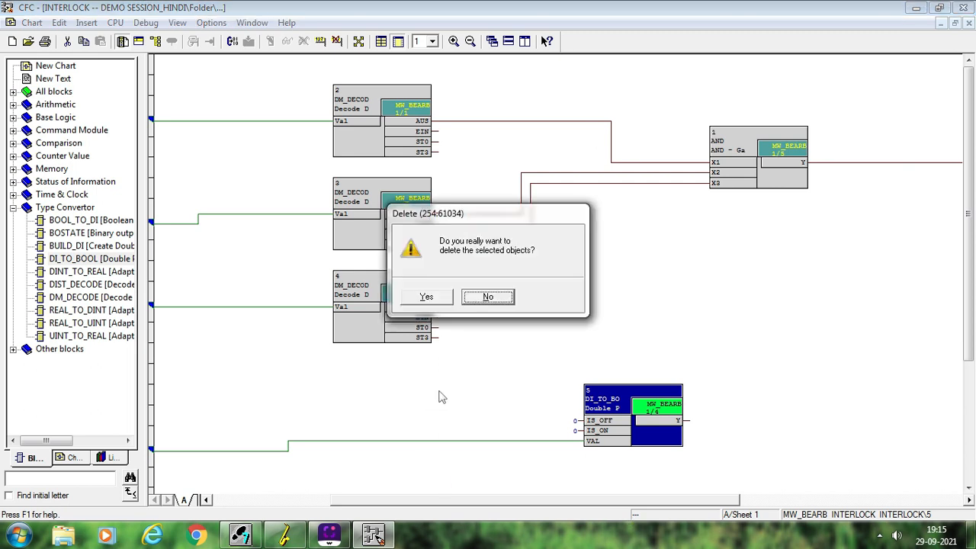
left_click(423, 296)
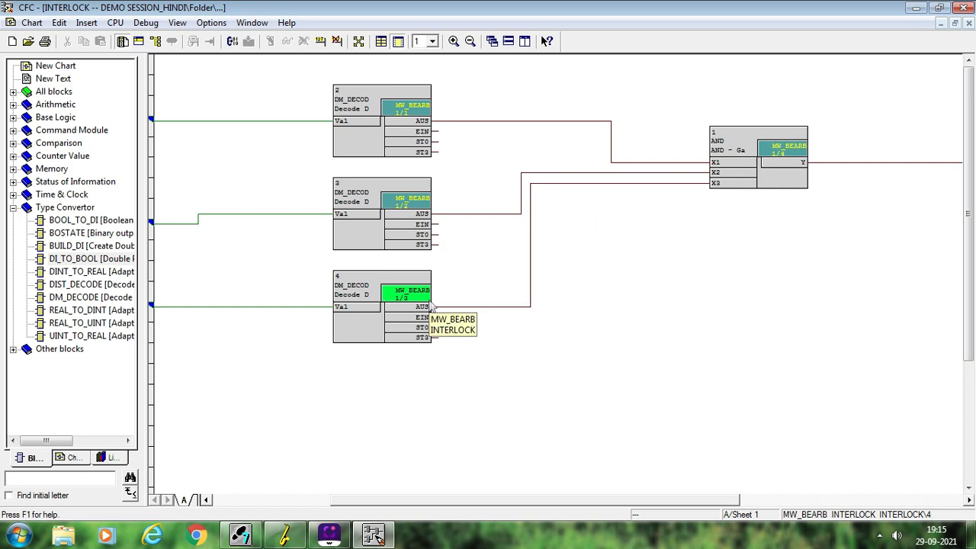
Exit the CFC editor and save all device settings again in DIGSI.
left_click(965, 7)
left_click(13, 38)
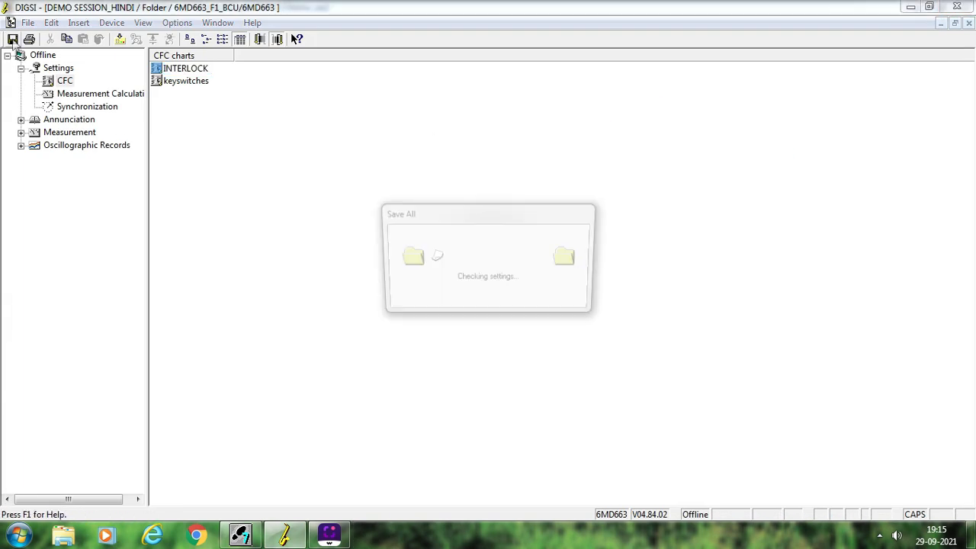